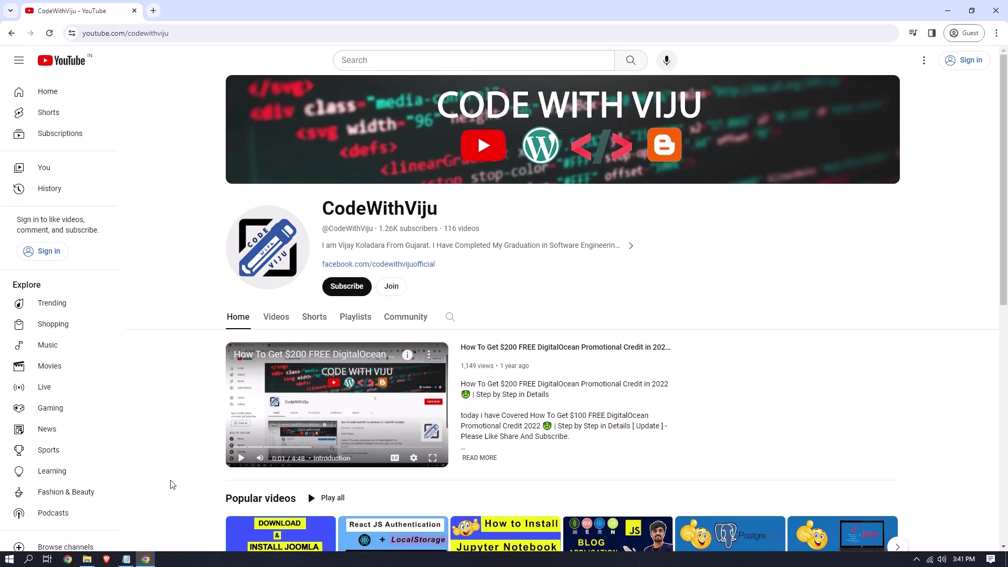
# Step: Bring the django install notes in Notepad to the front and move the window up-left
pyautogui.moveTo(127, 563)
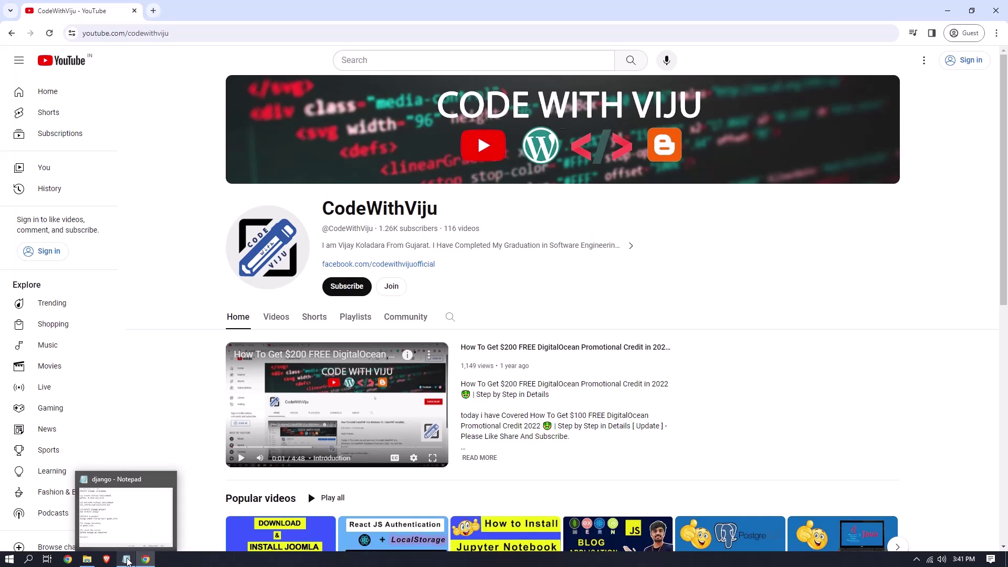
pyautogui.click(127, 561)
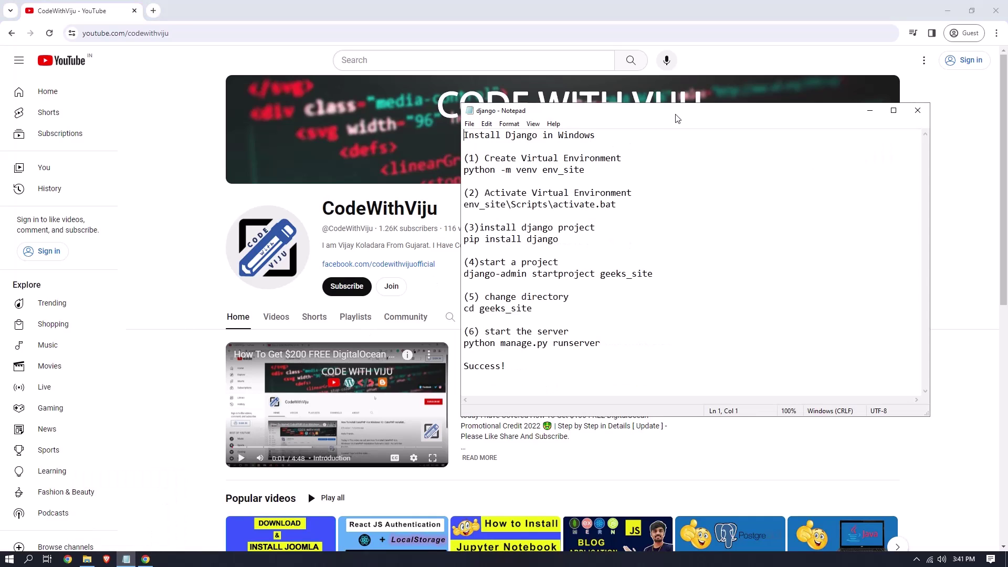
pyautogui.moveTo(677, 115); pyautogui.dragTo(638, 98)
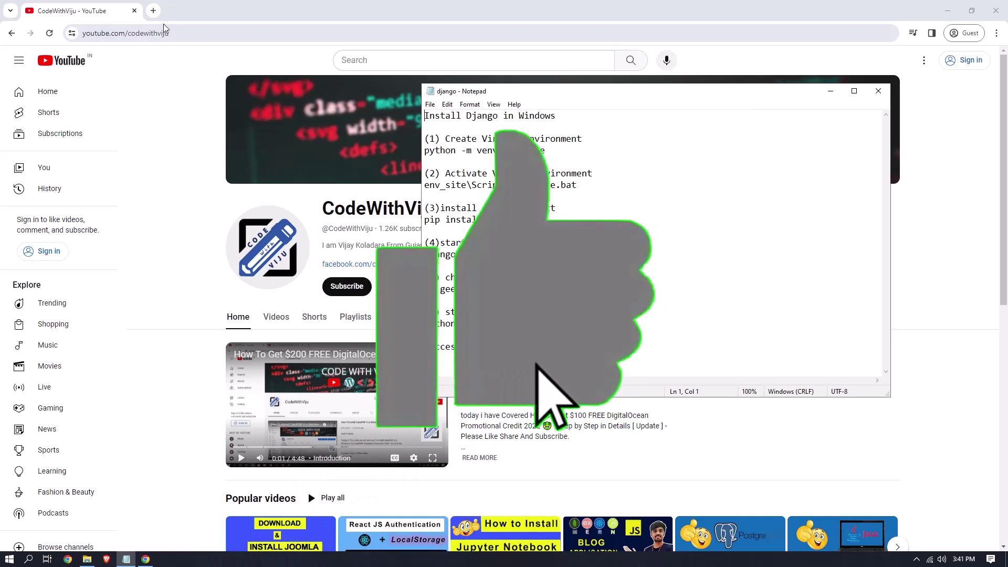
# Step: Search 'python download' in a new tab and open the python.org downloads page
pyautogui.click(154, 11)
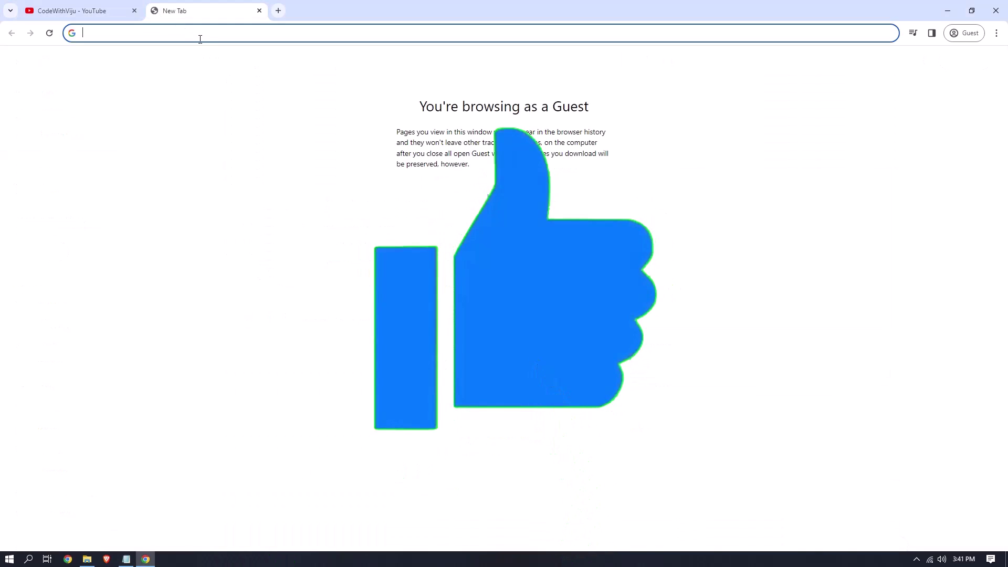
pyautogui.write('python dow')
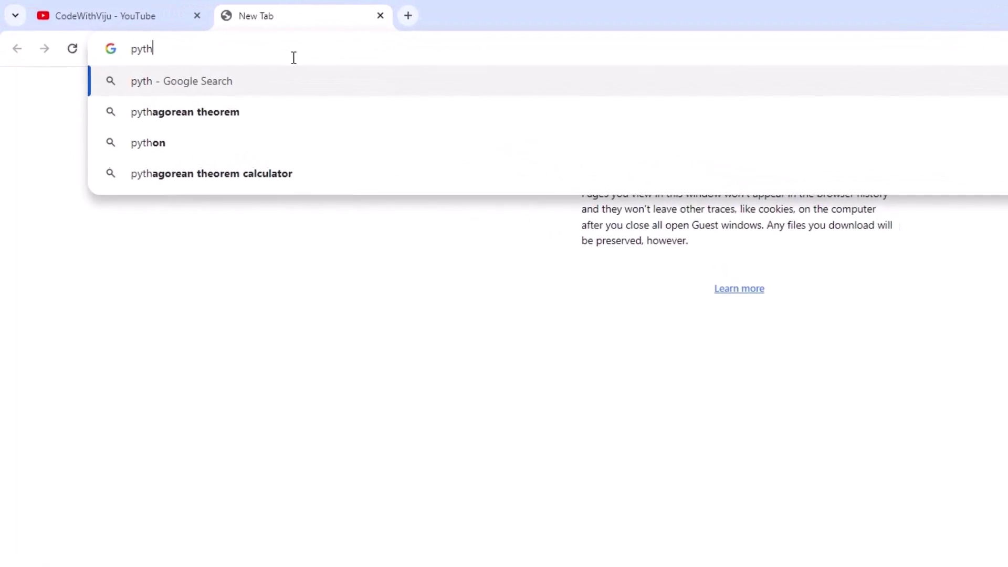
pyautogui.write('nload')
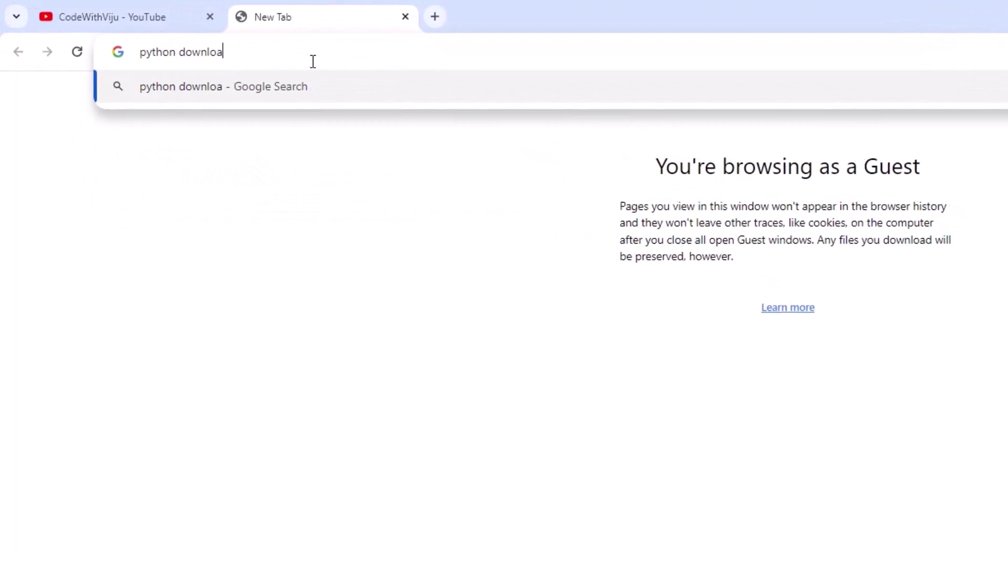
pyautogui.press('Return')
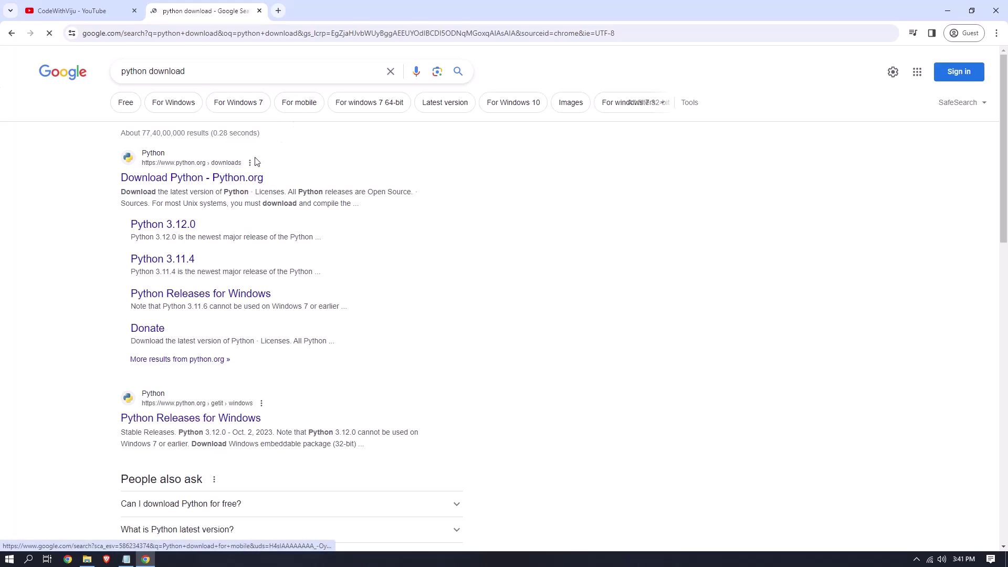
pyautogui.click(187, 181)
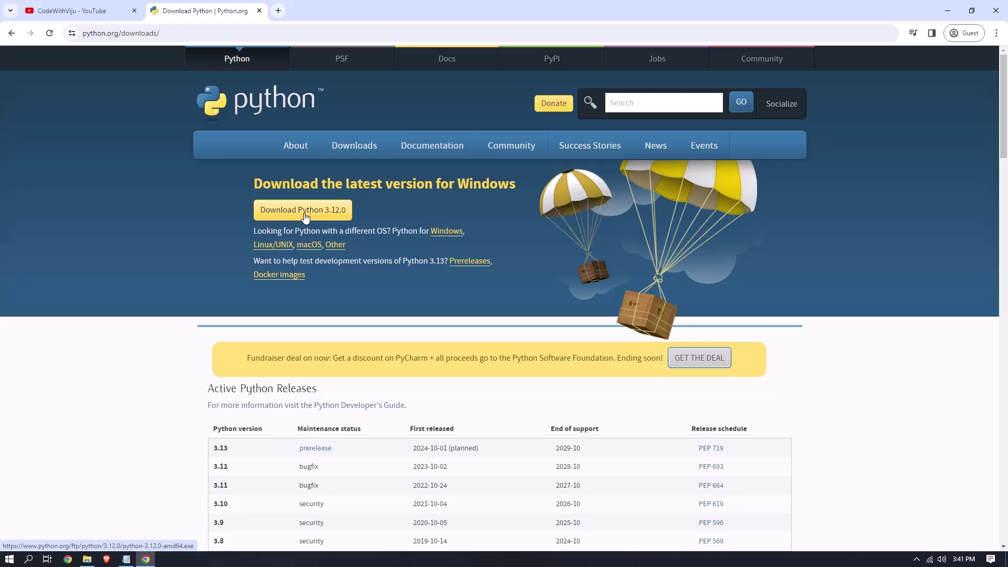
# Step: Download python-3.12.0-amd64.exe into the Downloads folder and launch it
pyautogui.click(325, 215)
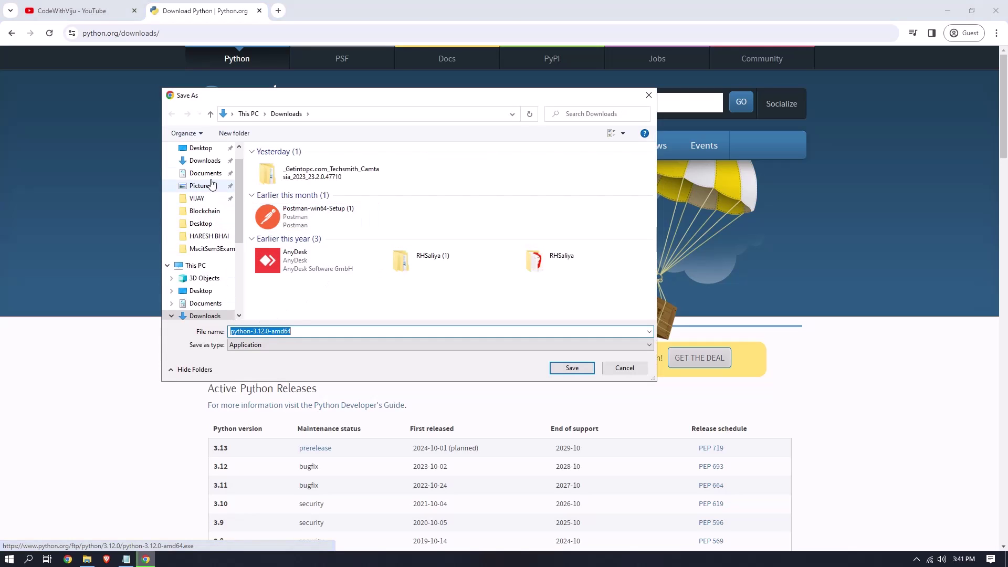
pyautogui.click(207, 162)
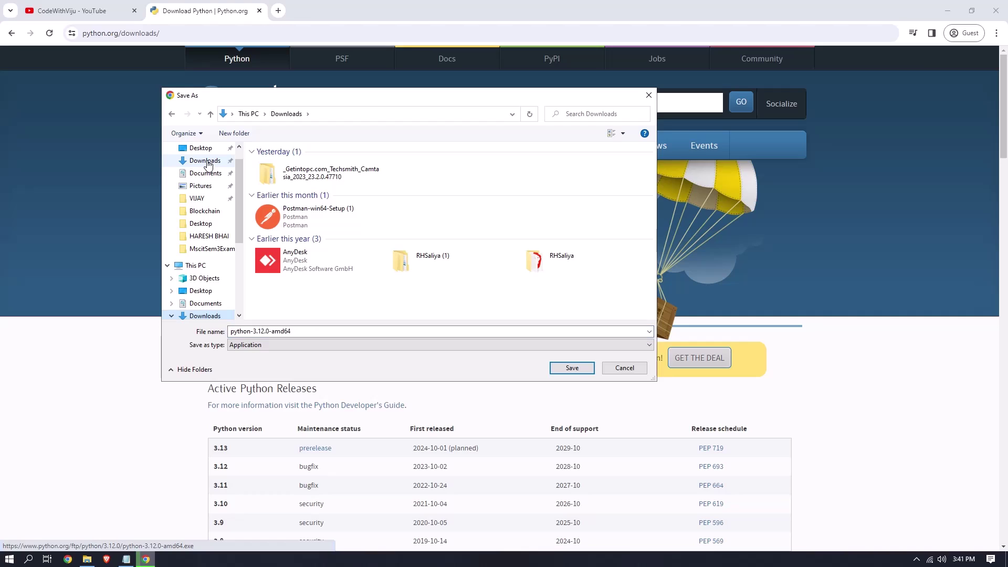
pyautogui.click(569, 368)
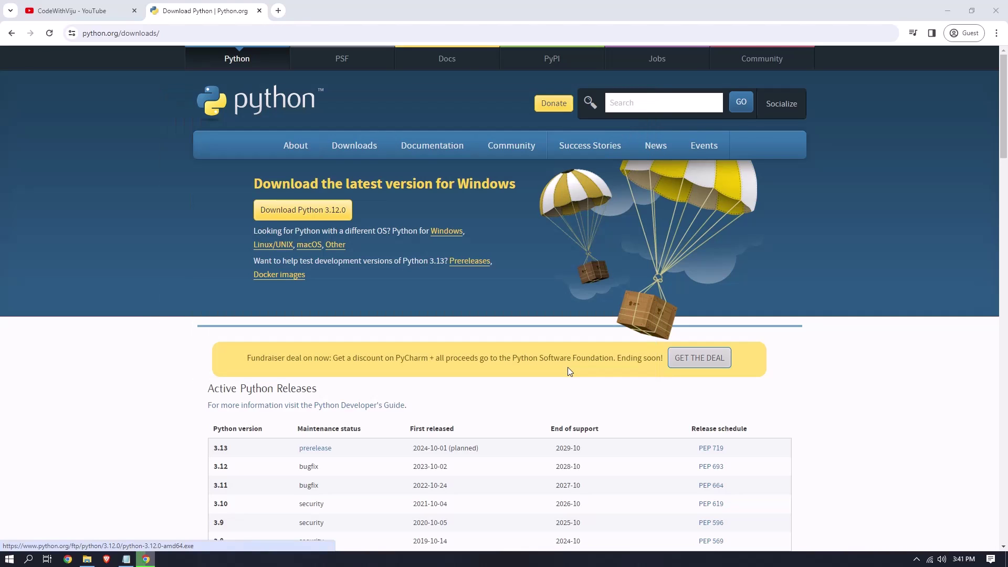
pyautogui.click(913, 33)
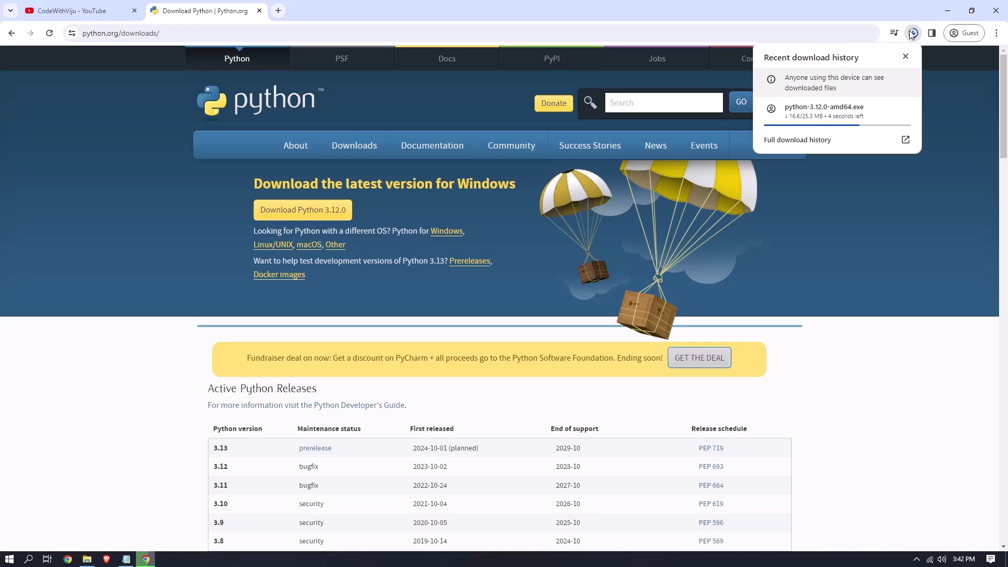
pyautogui.click(813, 116)
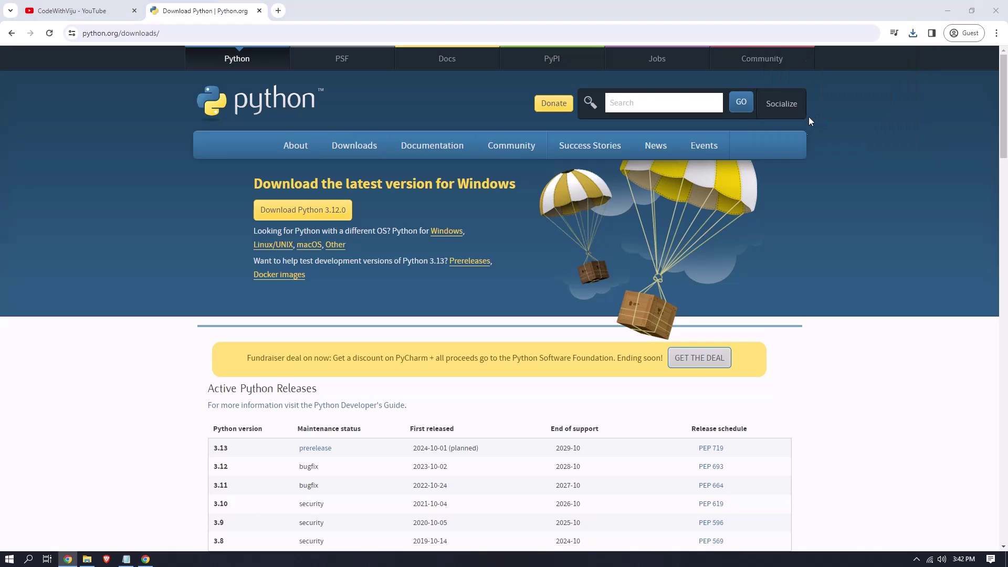
# Step: Install Python 3.12.0 with admin privileges and python.exe on PATH, then close the setup
pyautogui.click(948, 11)
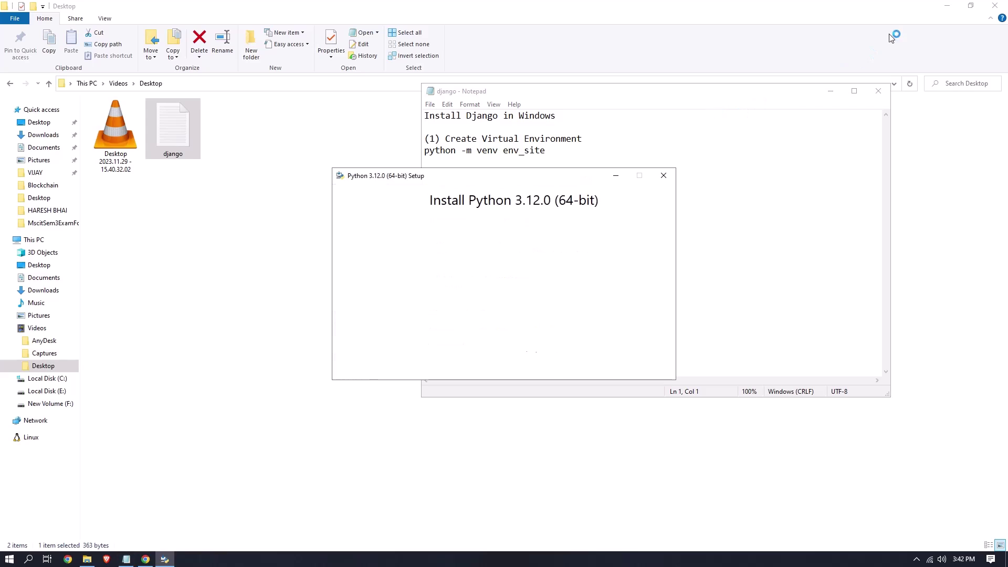
pyautogui.click(953, 10)
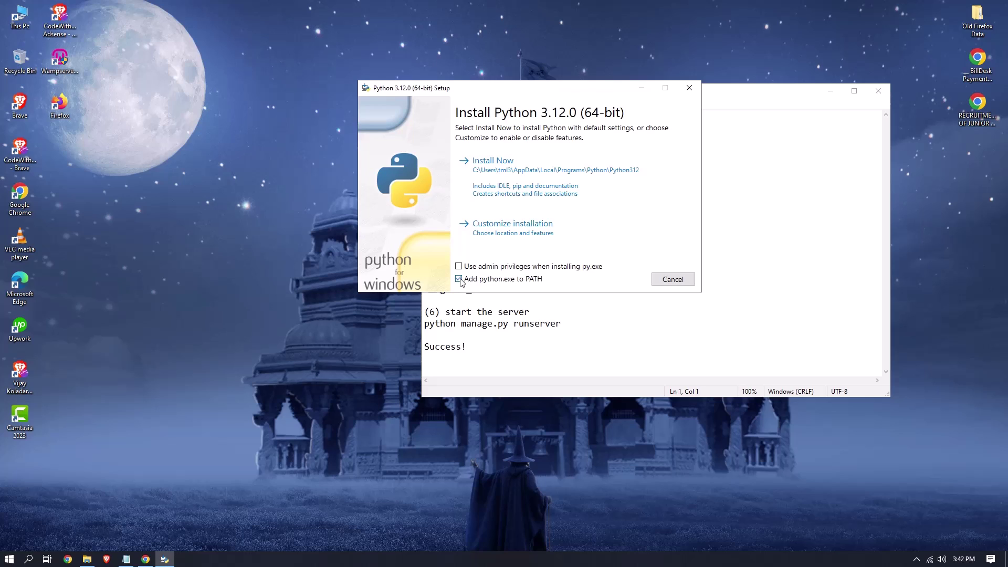
pyautogui.click(459, 266)
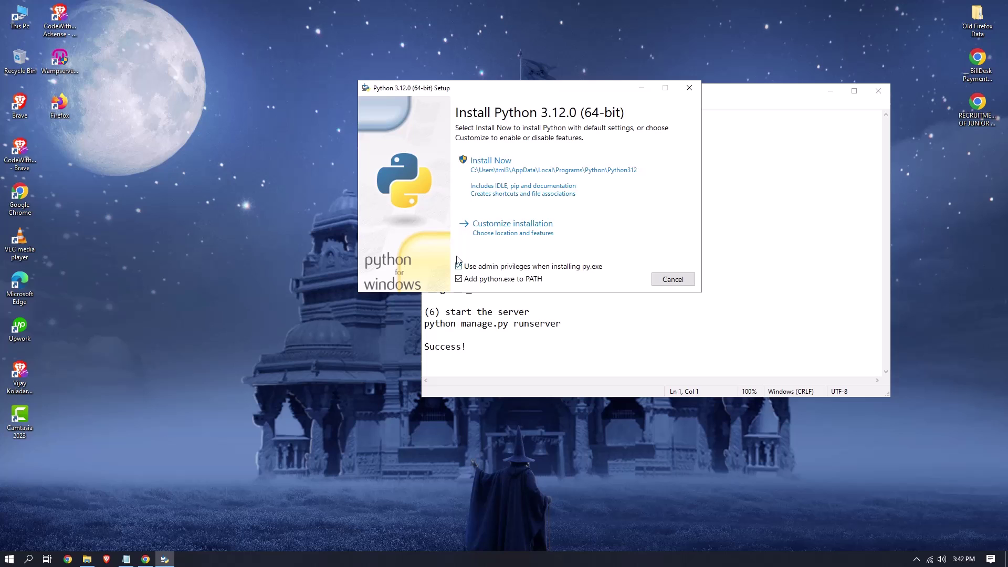
pyautogui.click(511, 172)
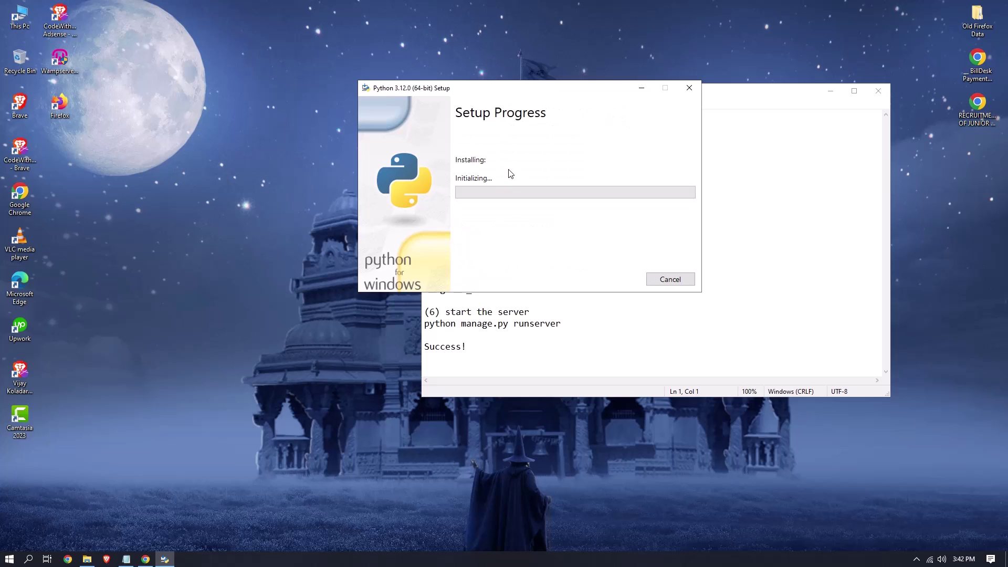
pyautogui.click(438, 349)
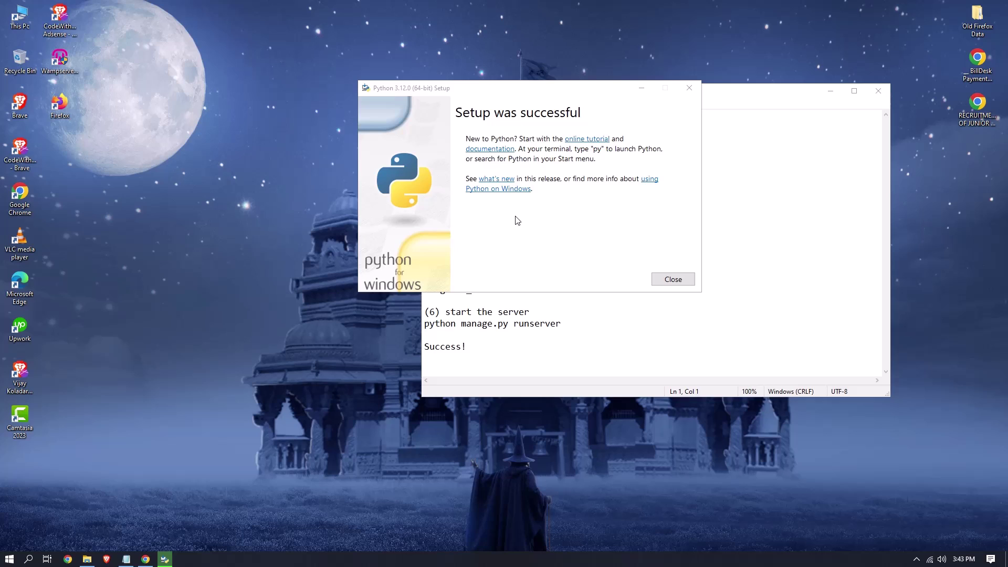
pyautogui.click(676, 281)
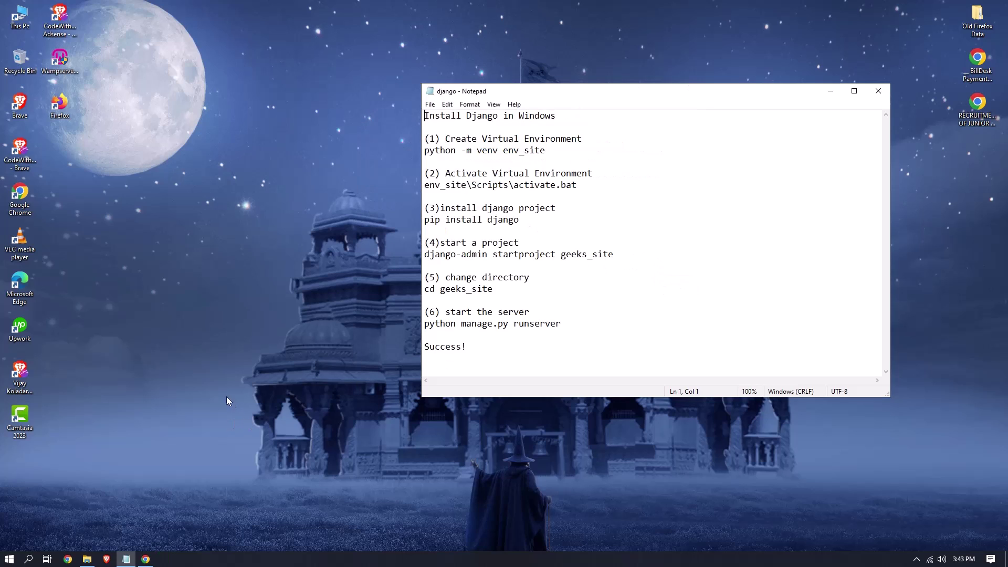
# Step: Open Command Prompt by running cmd from the Run dialog
pyautogui.click(31, 561)
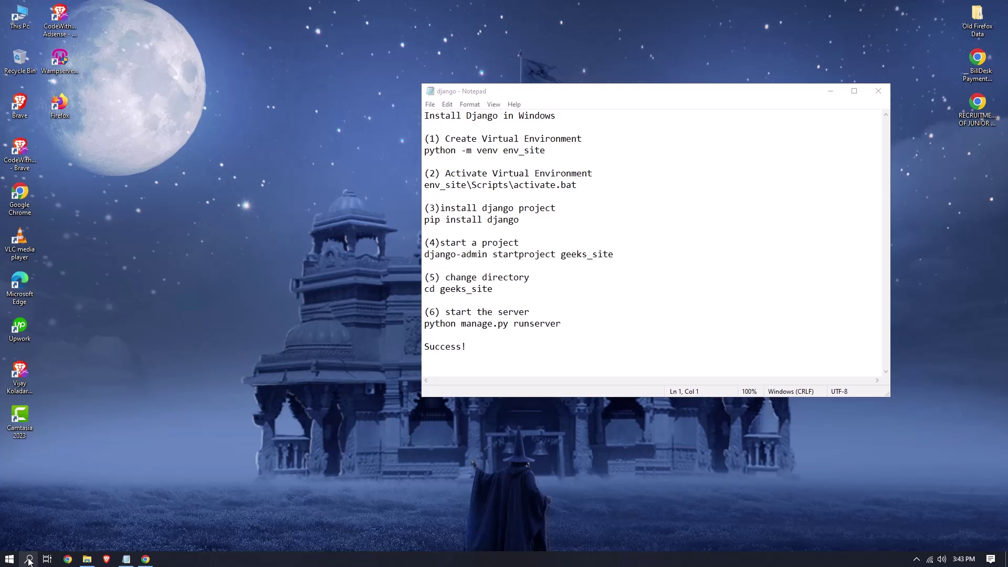
pyautogui.press('super+r')
pyautogui.write('d')
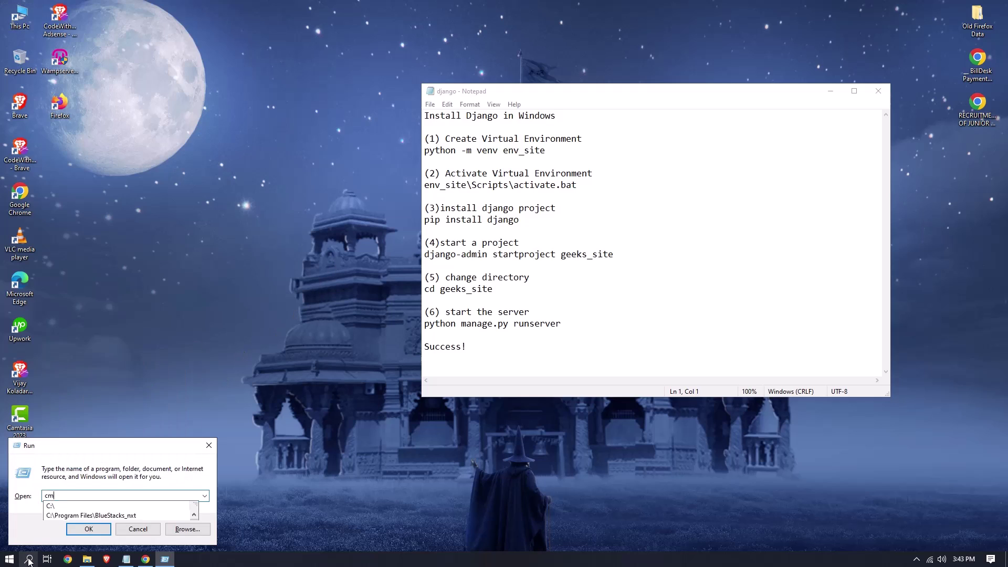
pyautogui.click(28, 560)
pyautogui.write('d')
pyautogui.click(29, 559)
pyautogui.press('BackSpace')
pyautogui.write('cm')
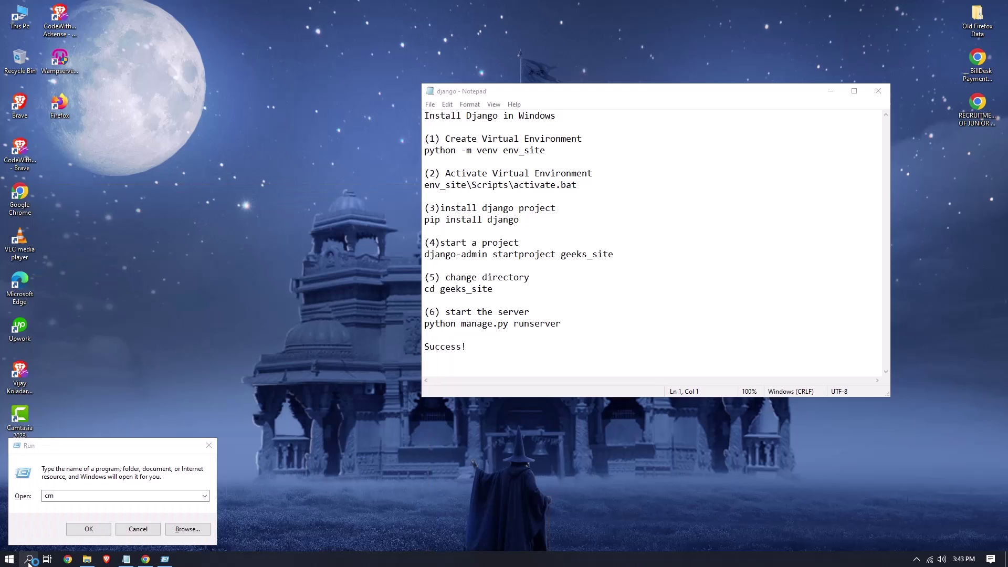
pyautogui.click(130, 508)
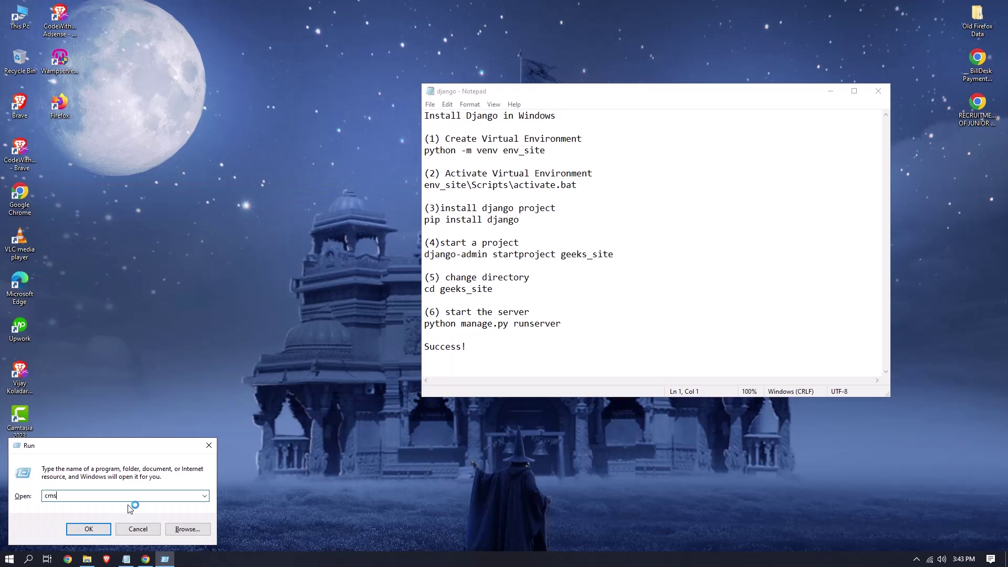
pyautogui.write('s')
pyautogui.press('BackSpace')
pyautogui.write('d')
pyautogui.press('Return')
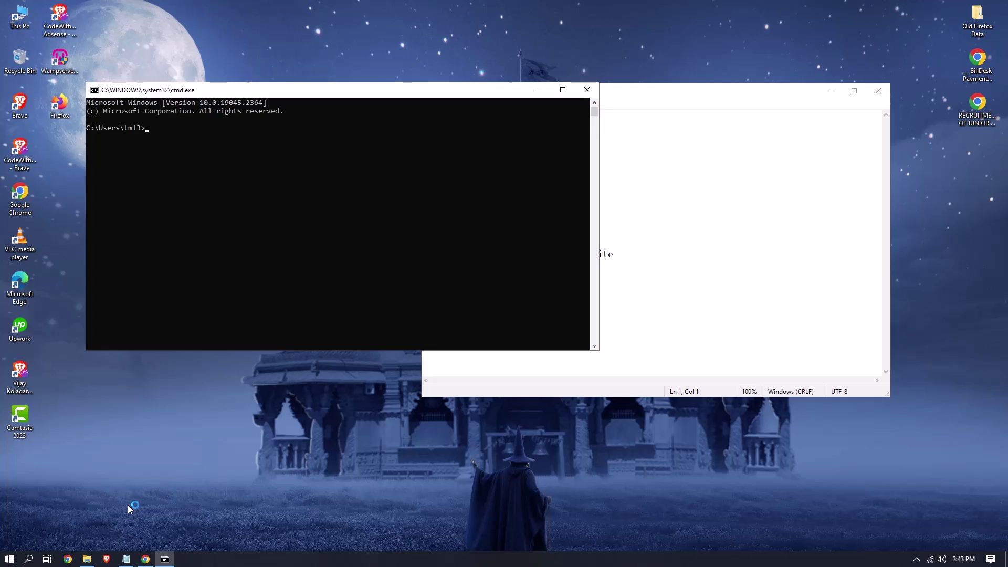
# Step: Run python to confirm version 3.12.0, then move the console aside and raise the notes
pyautogui.moveTo(268, 90); pyautogui.dragTo(523, 106)
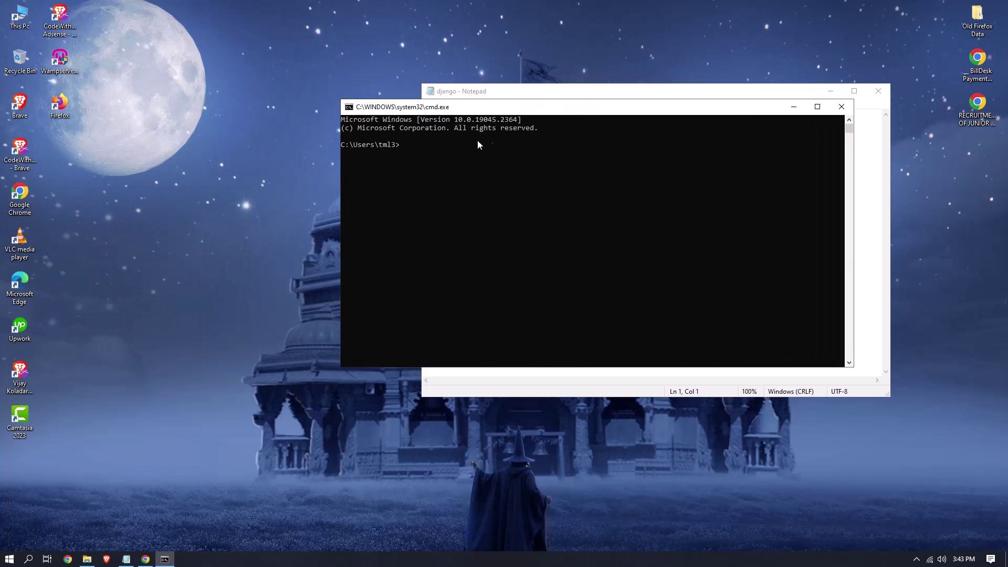
pyautogui.click(432, 147)
pyautogui.write('python')
pyautogui.press('Return')
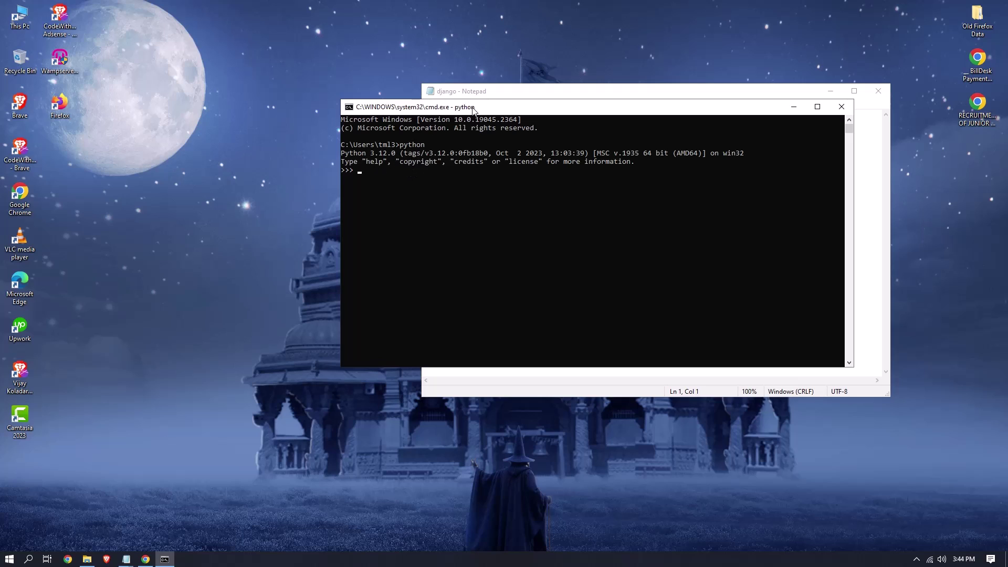
pyautogui.moveTo(474, 111); pyautogui.dragTo(435, 143)
pyautogui.click(606, 97)
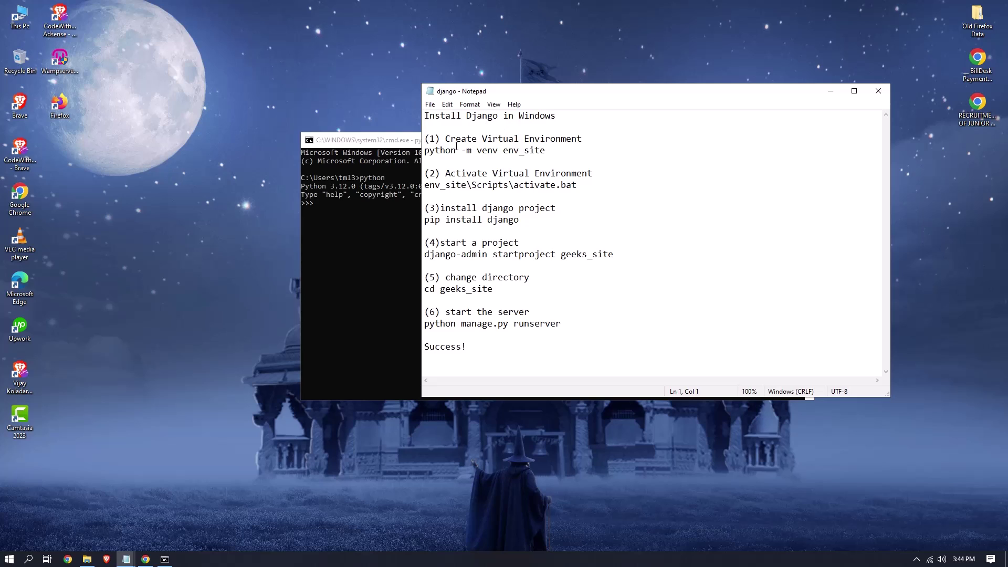
# Step: Close the Command Prompt window
pyautogui.click(330, 103)
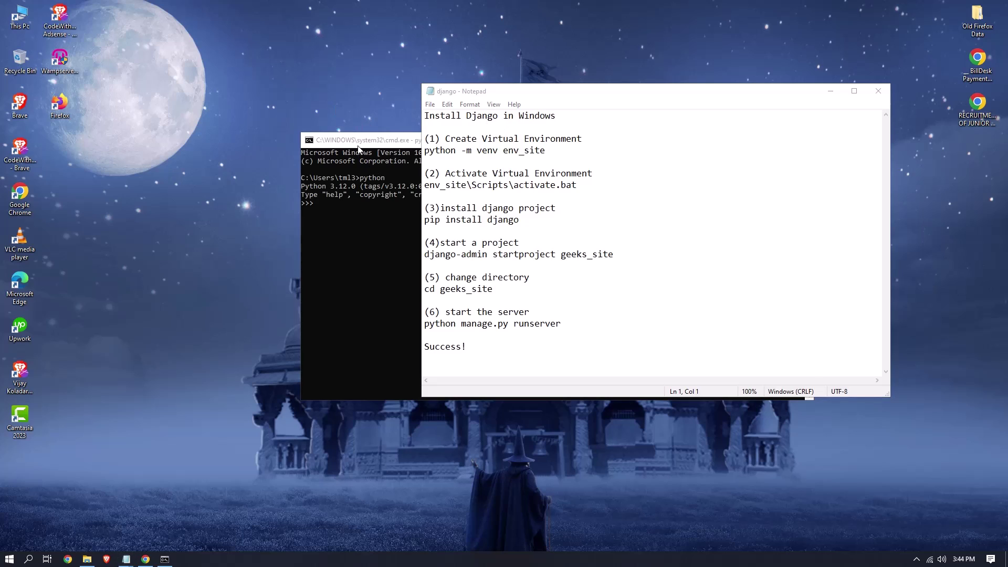
pyautogui.moveTo(358, 146); pyautogui.dragTo(317, 147)
pyautogui.click(761, 140)
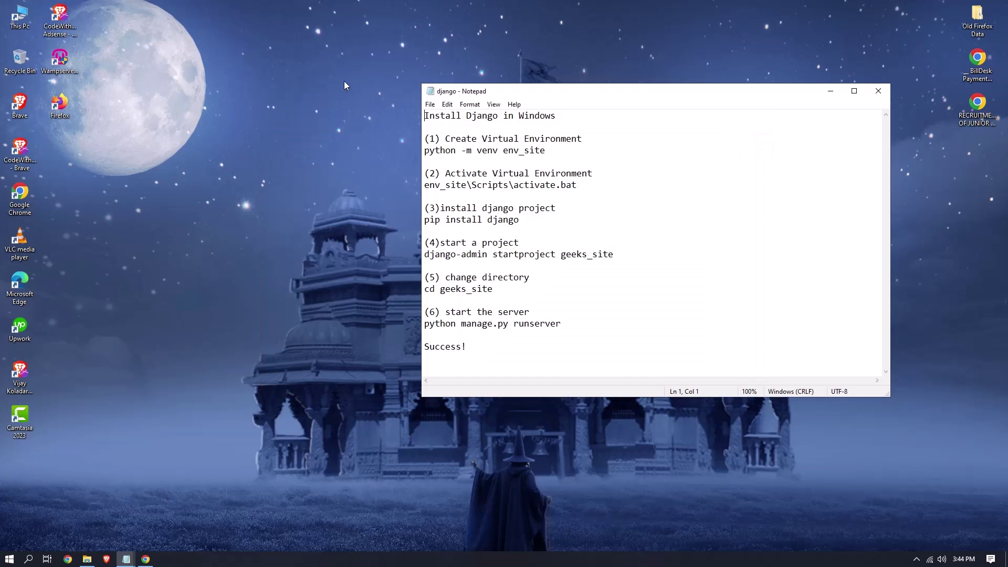
# Step: Create a new folder named django on Local Disk (E:)
pyautogui.doubleClick(25, 21)
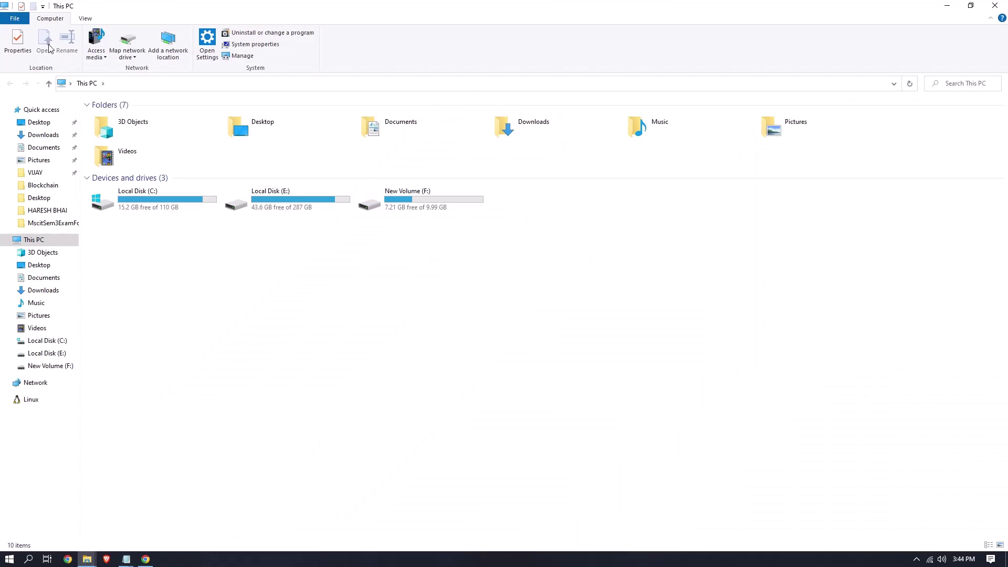
pyautogui.doubleClick(275, 191)
pyautogui.rightClick(463, 370)
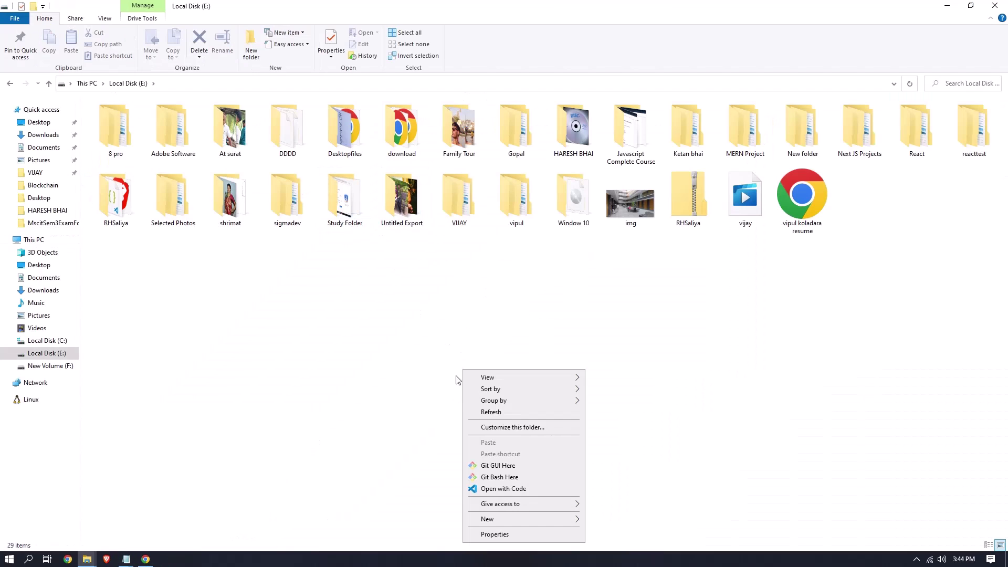
pyautogui.moveTo(519, 520)
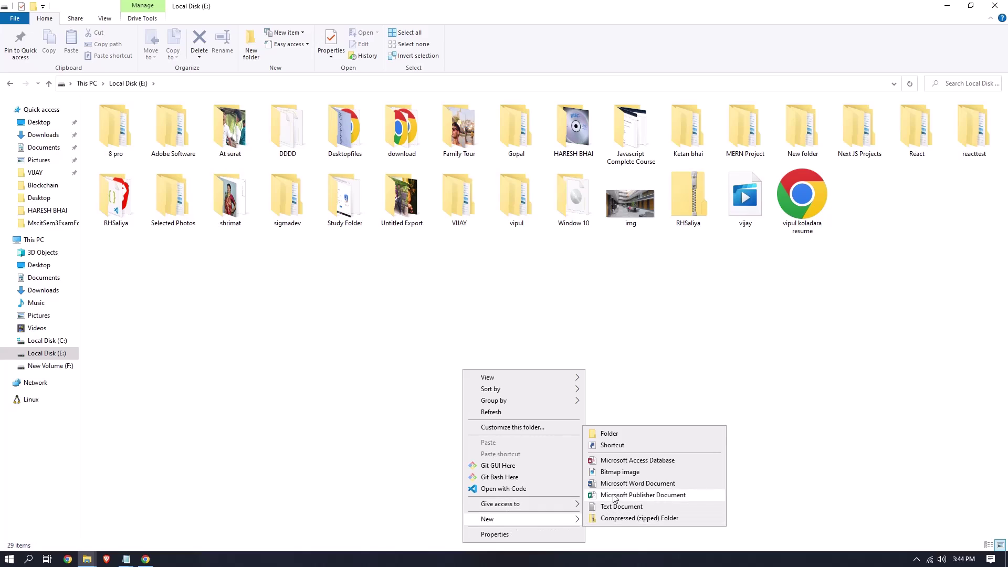
pyautogui.click(631, 434)
pyautogui.write('django')
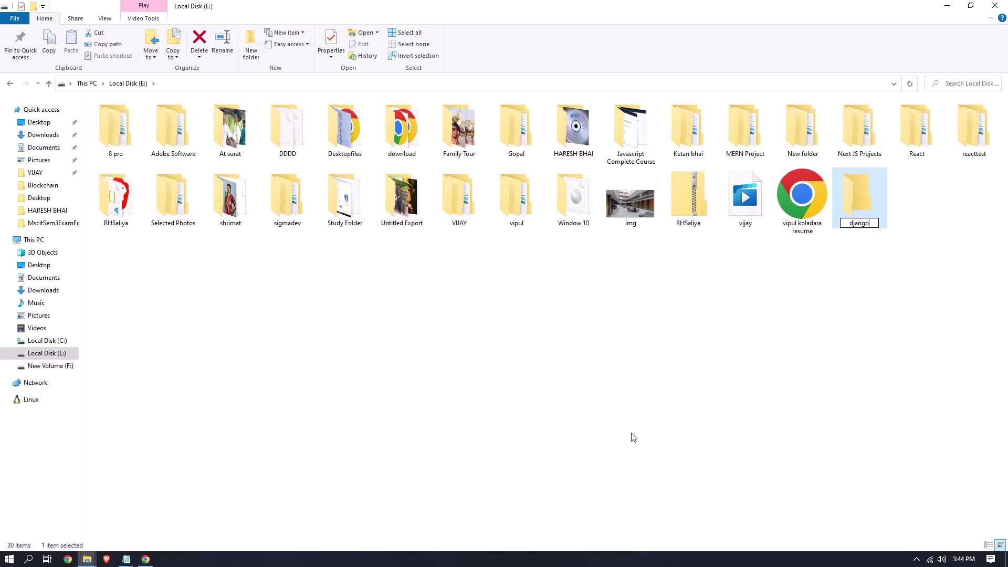
pyautogui.press('Return')
pyautogui.press('Return')
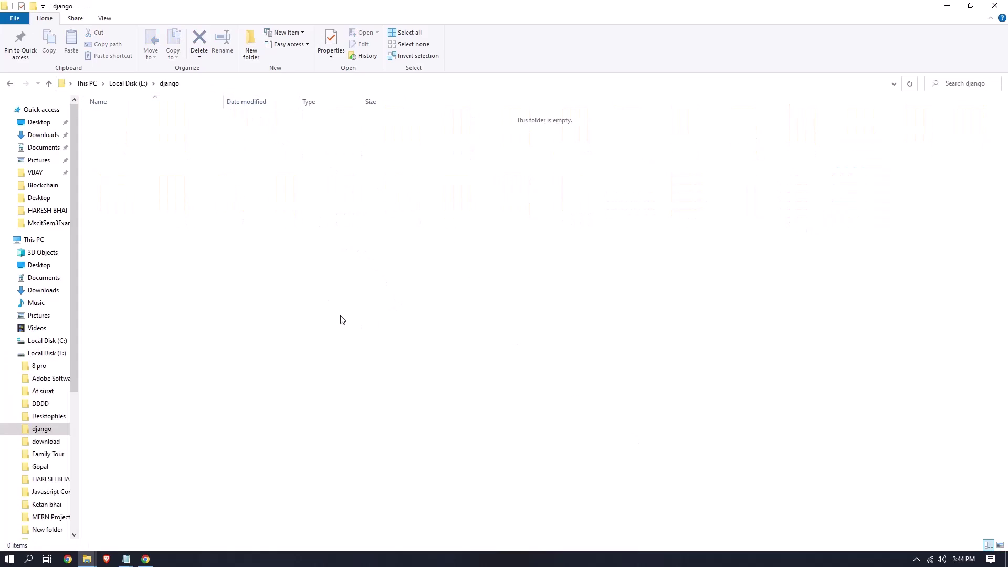
# Step: Open a PowerShell window in the empty E:\django folder
pyautogui.rightClick(360, 288)
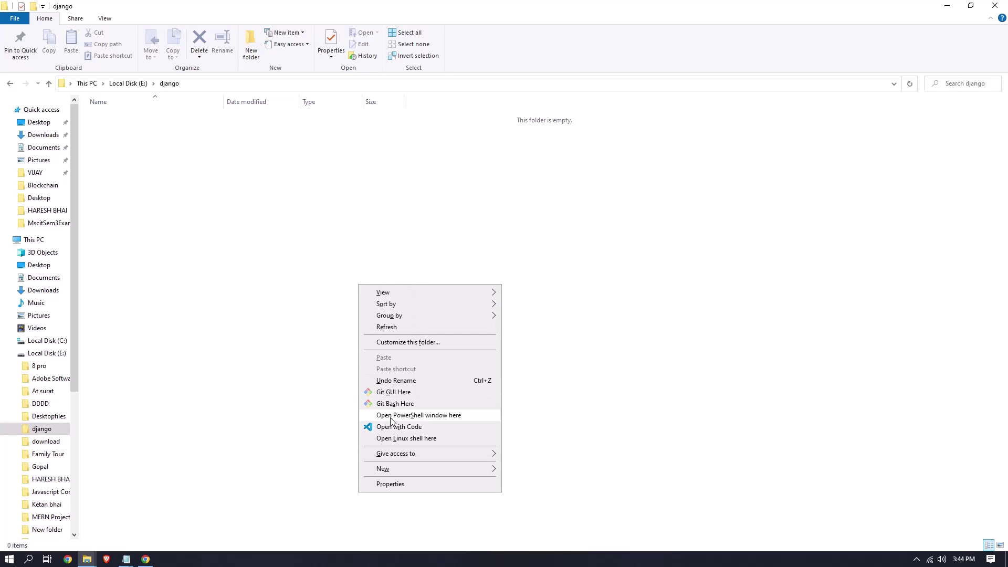
pyautogui.click(436, 416)
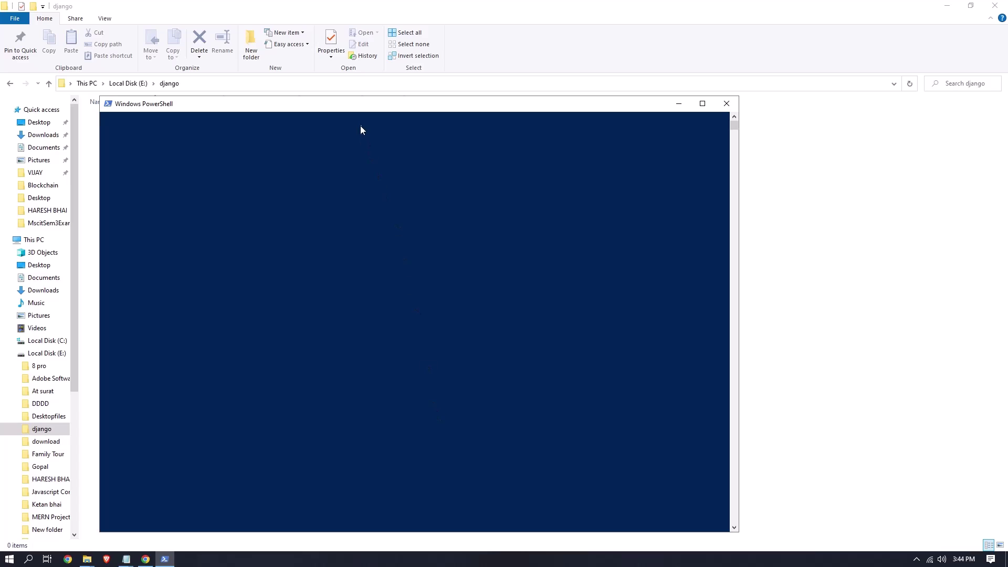
pyautogui.moveTo(360, 110); pyautogui.dragTo(474, 97)
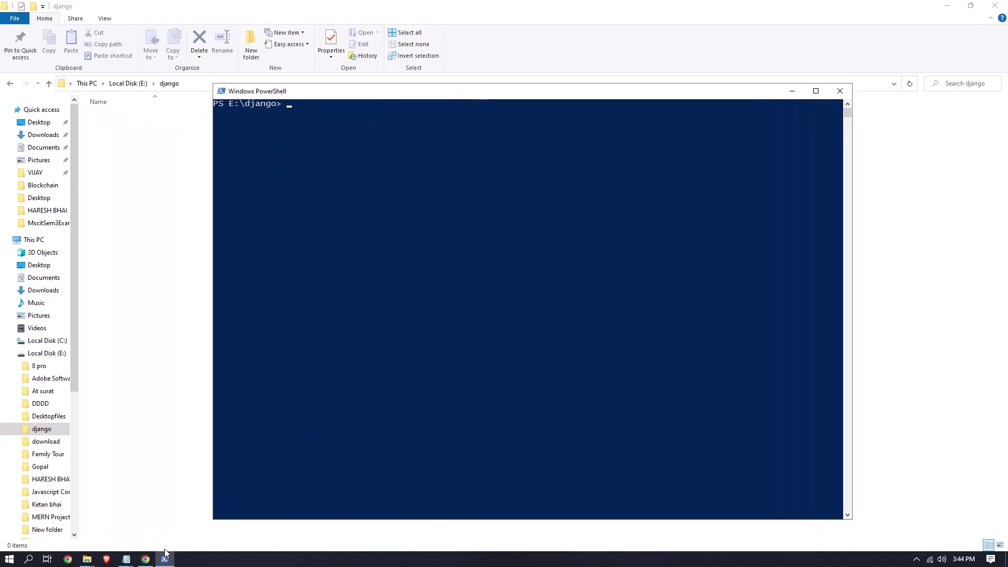
# Step: Resize and reposition the django notes window so all install steps are fully visible
pyautogui.moveTo(126, 558)
pyautogui.click(169, 516)
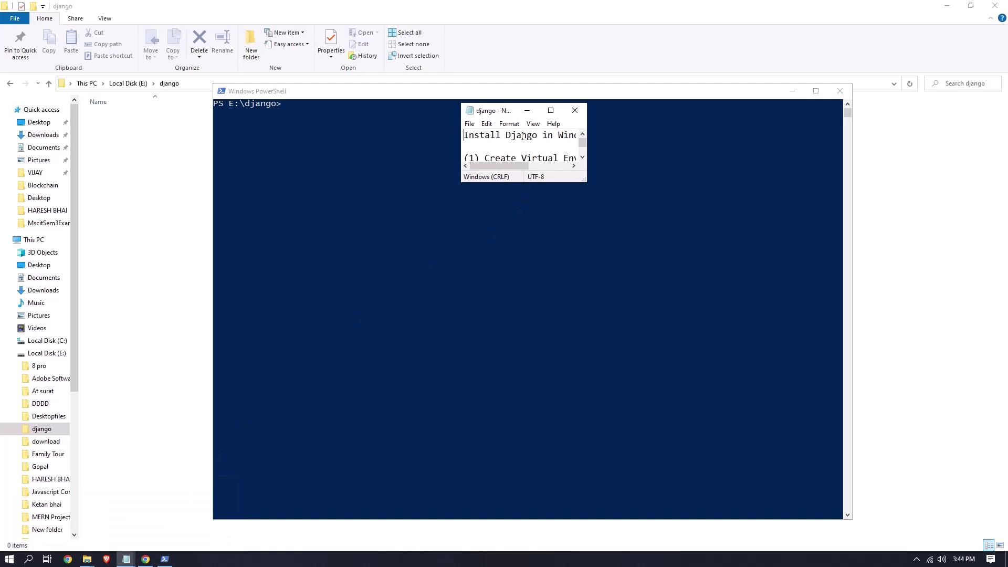
pyautogui.click(551, 110)
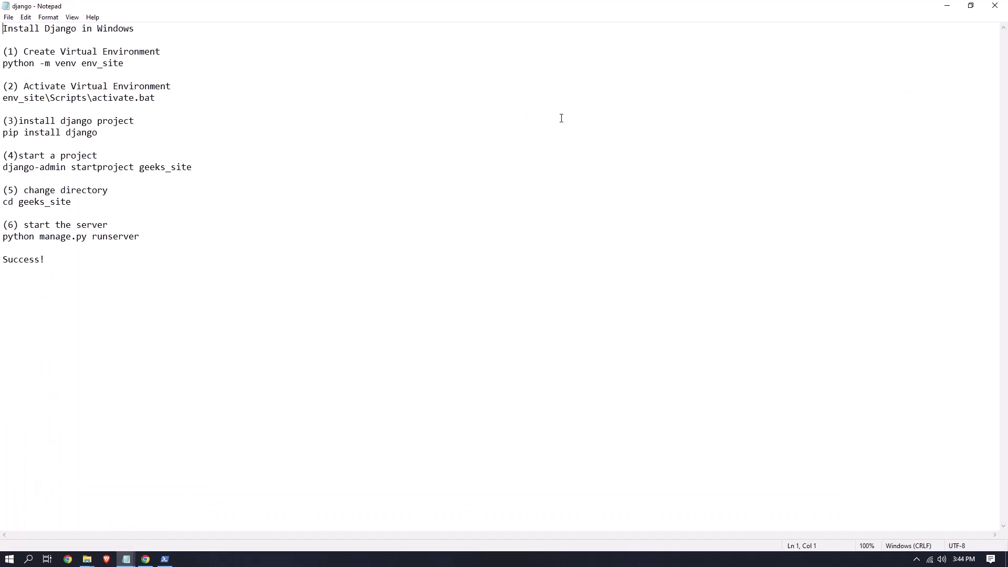
pyautogui.click(971, 5)
pyautogui.moveTo(599, 137); pyautogui.dragTo(951, 137)
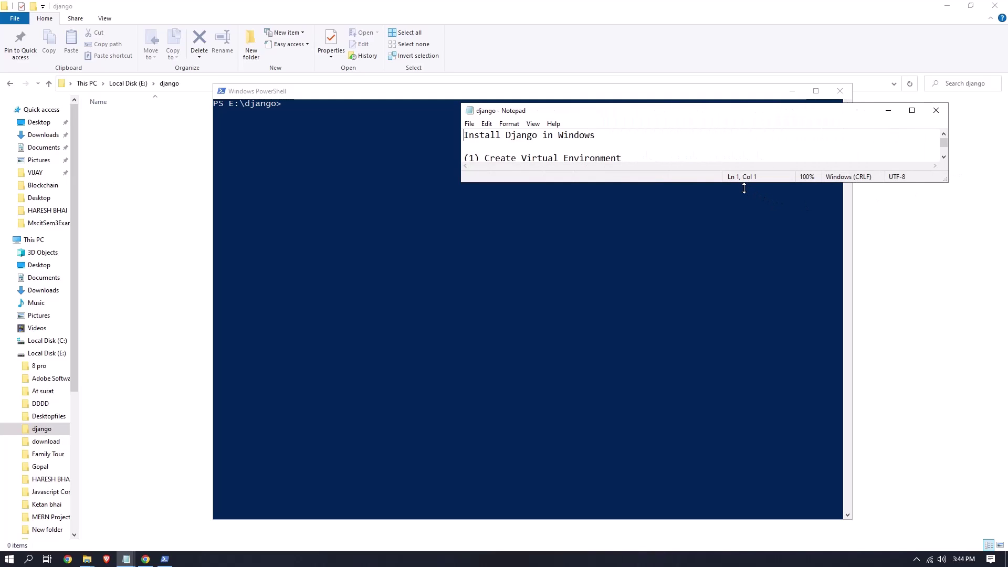
pyautogui.moveTo(742, 183); pyautogui.dragTo(714, 400)
pyautogui.moveTo(648, 115); pyautogui.dragTo(665, 89)
# Step: Copy 'python -m venv env_site' from the notes and run it in PowerShell
pyautogui.moveTo(642, 151); pyautogui.dragTo(513, 149)
pyautogui.rightClick(544, 151)
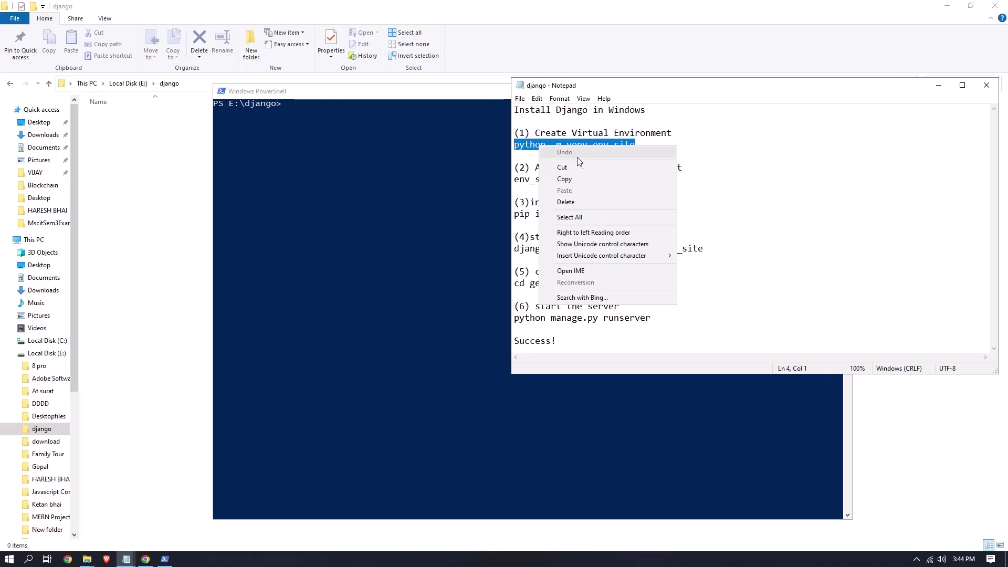
pyautogui.click(576, 175)
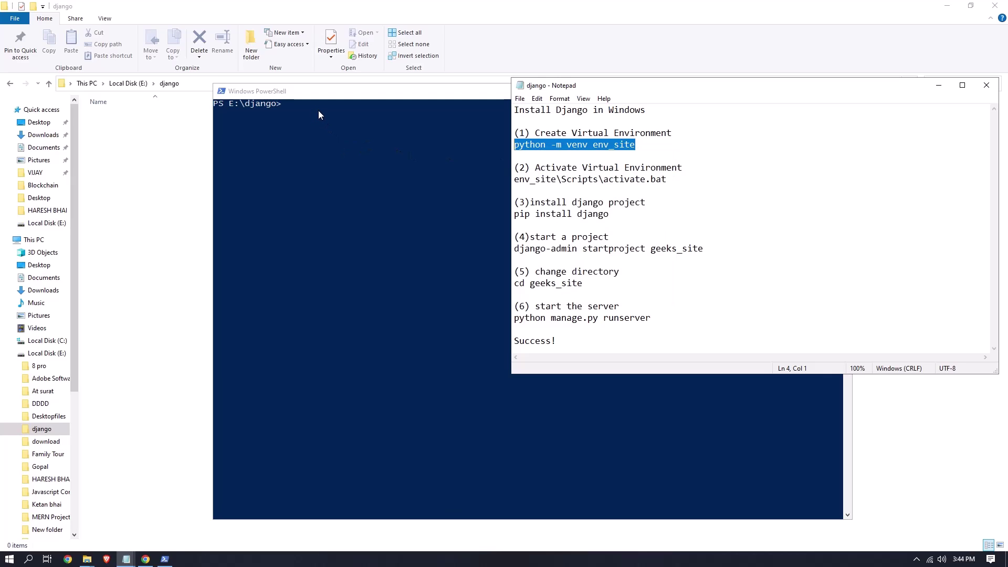
pyautogui.click(318, 114)
pyautogui.rightClick(318, 113)
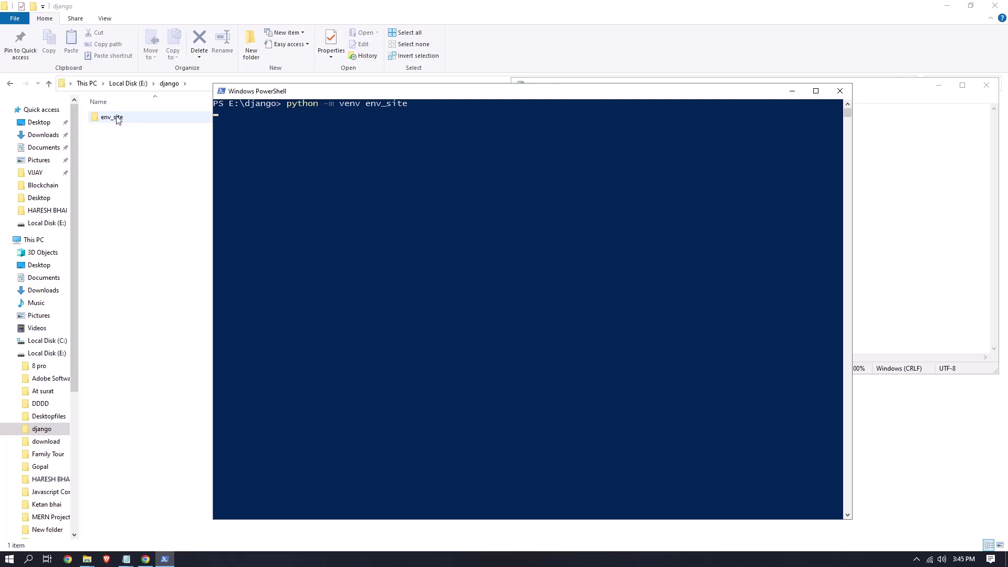
pyautogui.moveTo(126, 559)
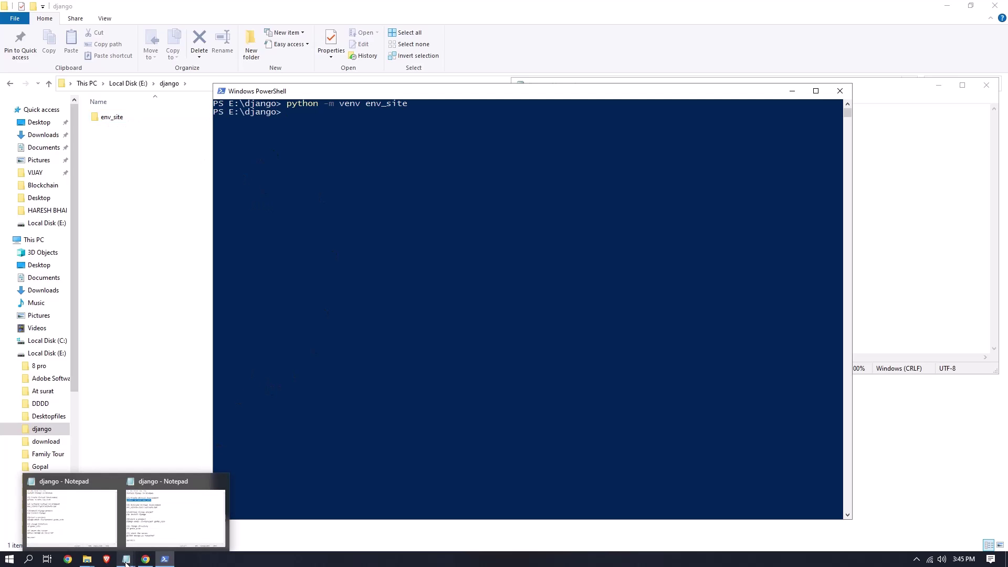
pyautogui.click(157, 525)
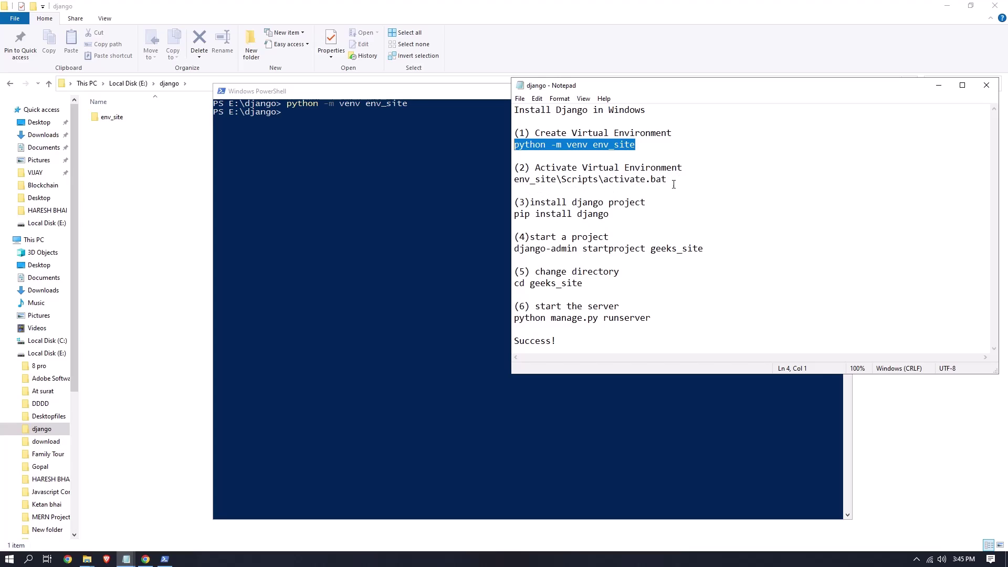
# Step: Copy env_site\Scripts\activate.bat from the notes and run it in PowerShell
pyautogui.moveTo(667, 181); pyautogui.dragTo(513, 182)
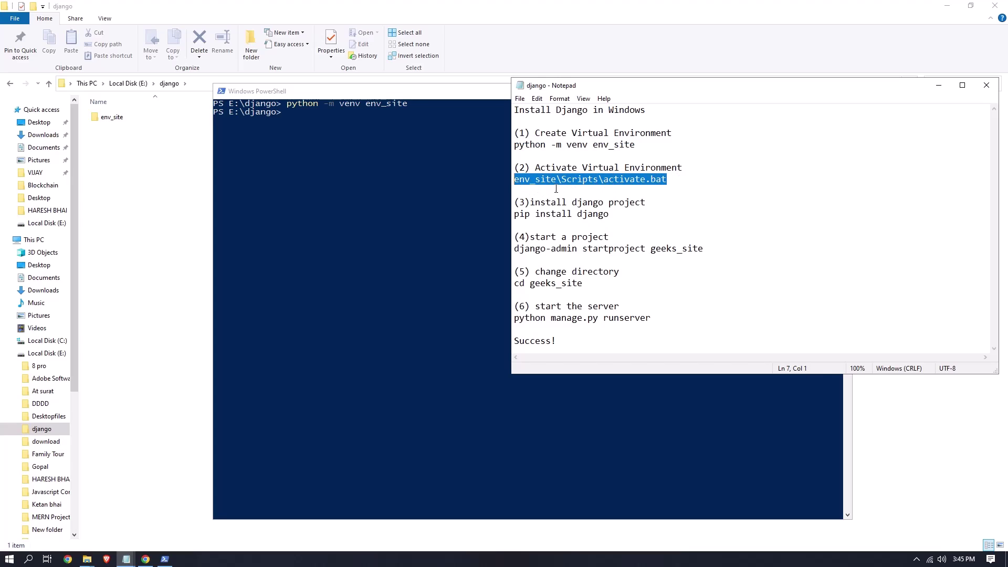
pyautogui.rightClick(555, 189)
pyautogui.click(588, 217)
pyautogui.click(307, 115)
pyautogui.rightClick(306, 115)
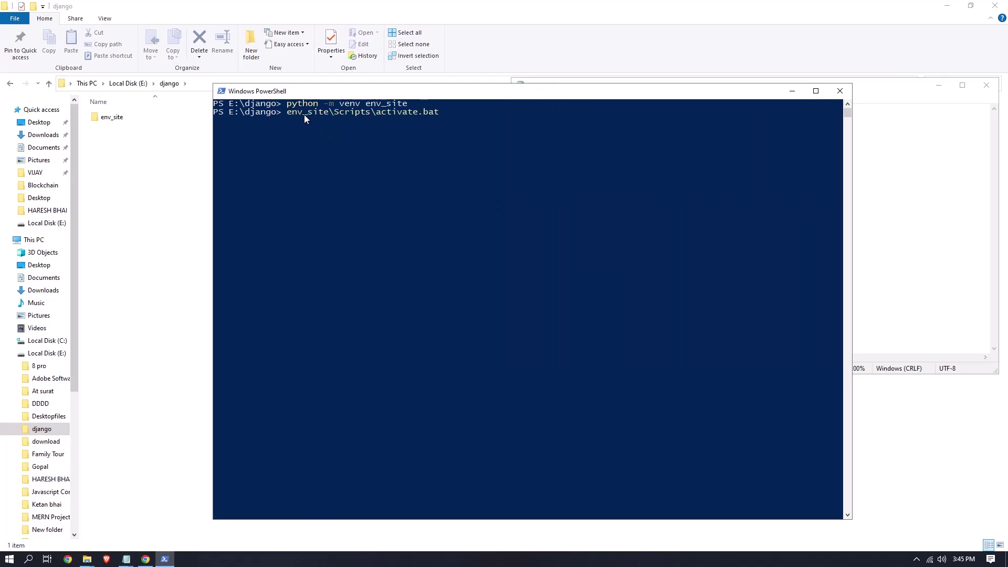
pyautogui.press('Return')
pyautogui.click(878, 170)
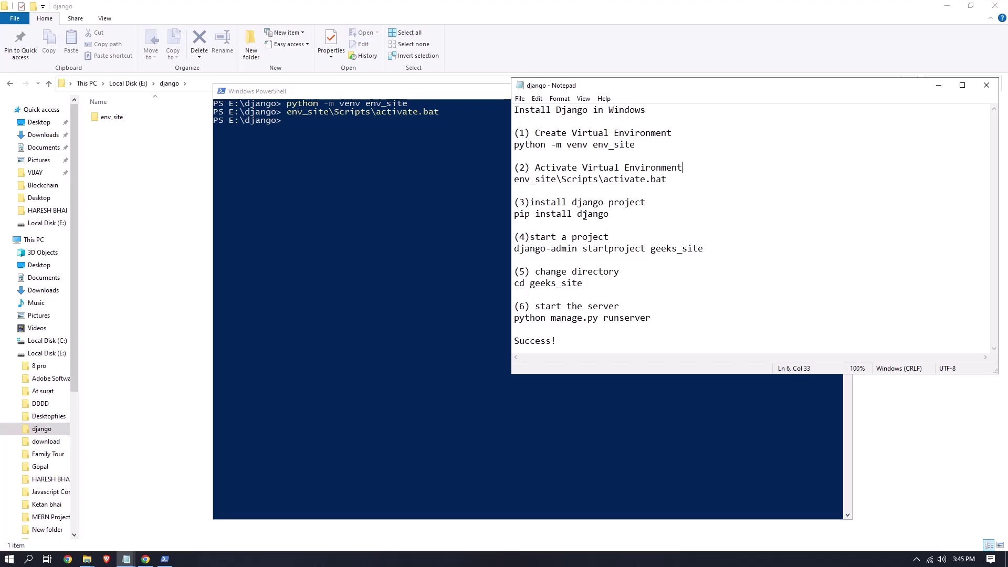
# Step: Copy 'pip install django' from the notes and run it, finding Django 4.2.7 already satisfied
pyautogui.moveTo(613, 220); pyautogui.dragTo(517, 220)
pyautogui.rightClick(541, 215)
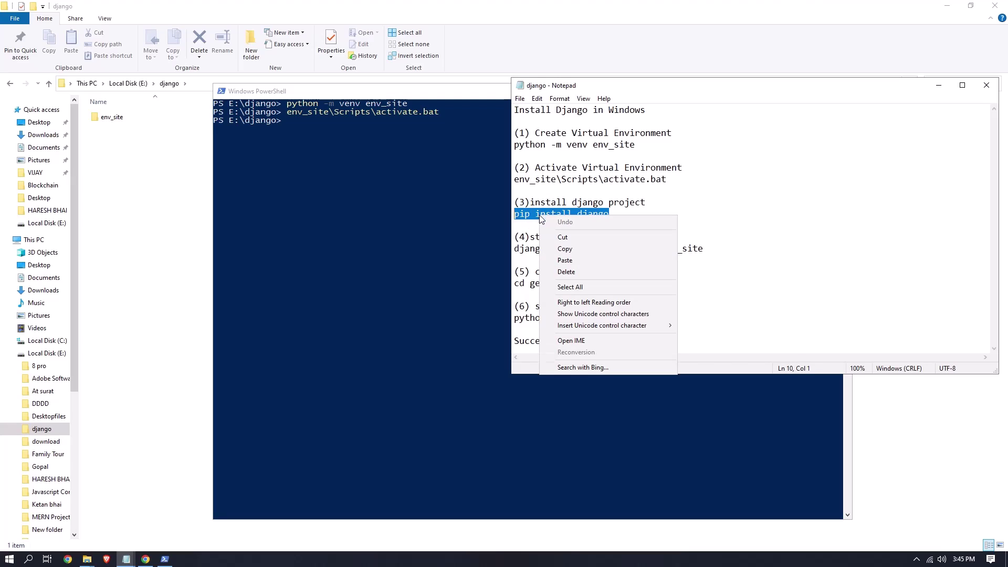
pyautogui.click(564, 249)
pyautogui.click(343, 135)
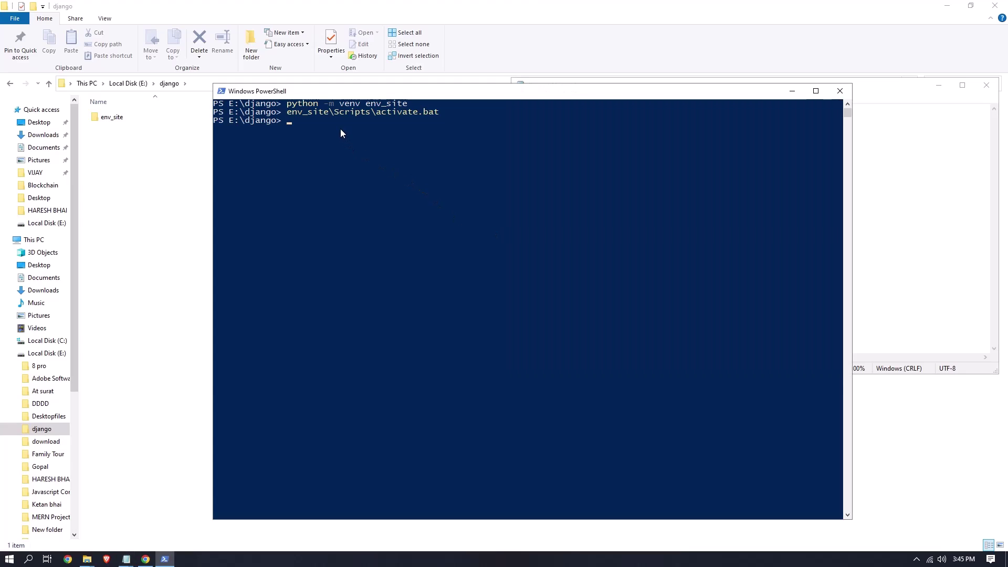
pyautogui.hotkey('ctrl', 'v')
pyautogui.press('Return')
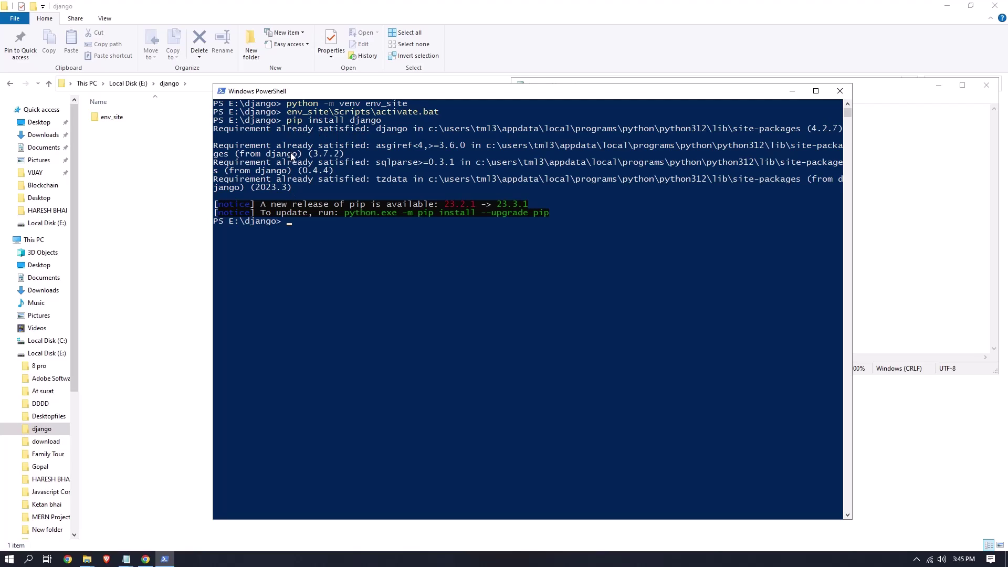
pyautogui.click(920, 248)
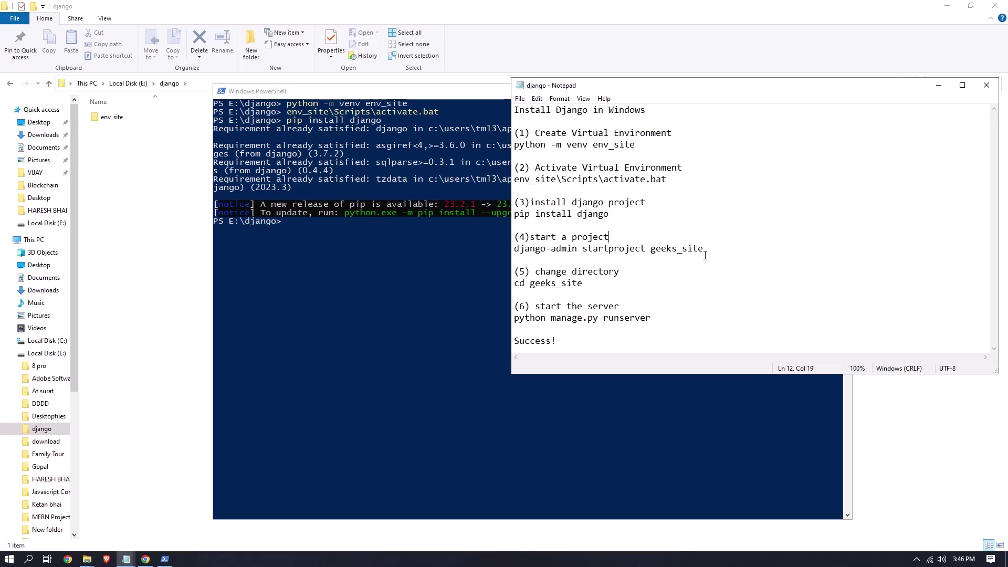
# Step: Copy 'django-admin startproject geeks_site' from the notes and run it in PowerShell
pyautogui.moveTo(703, 248); pyautogui.dragTo(514, 249)
pyautogui.rightClick(546, 252)
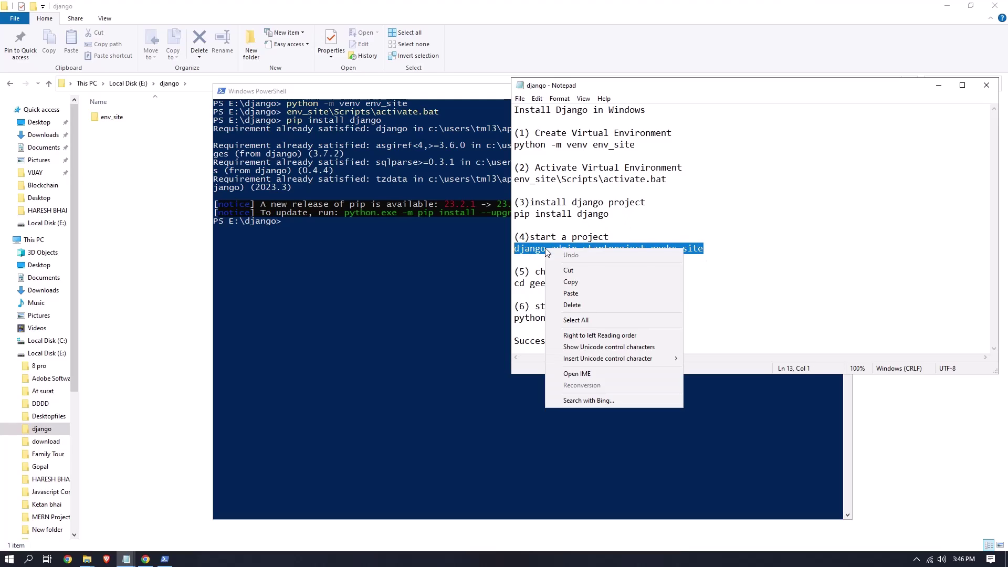
pyautogui.click(578, 283)
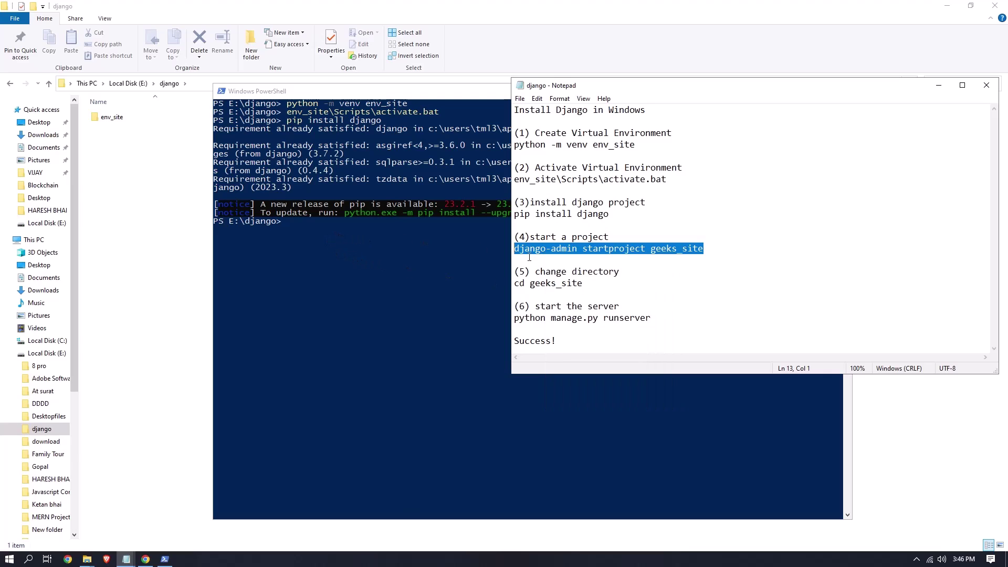
pyautogui.rightClick(553, 256)
pyautogui.click(578, 284)
pyautogui.click(320, 224)
pyautogui.rightClick(341, 227)
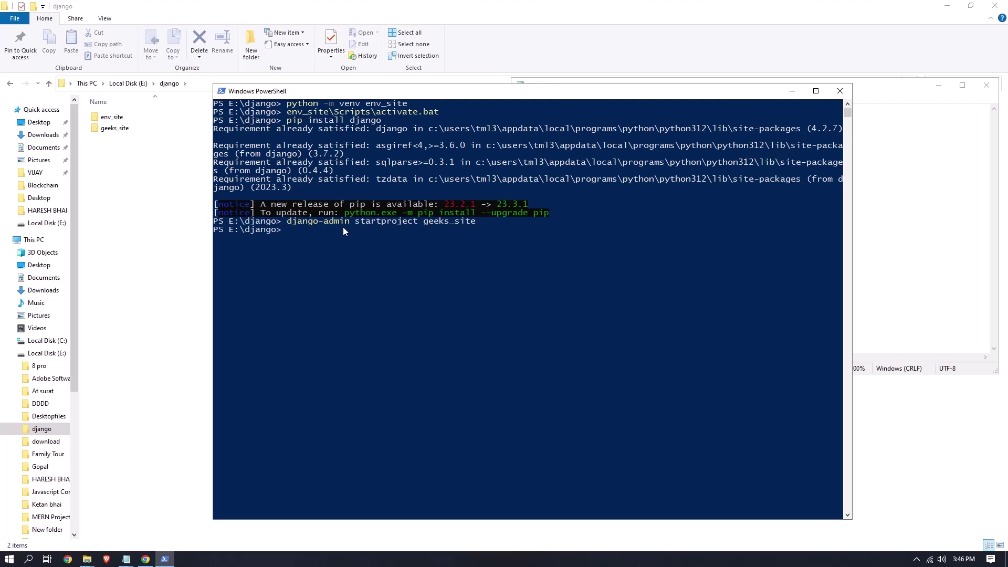
# Step: Open the geeks_site folder to see manage.py, then bring the django notes back
pyautogui.doubleClick(132, 132)
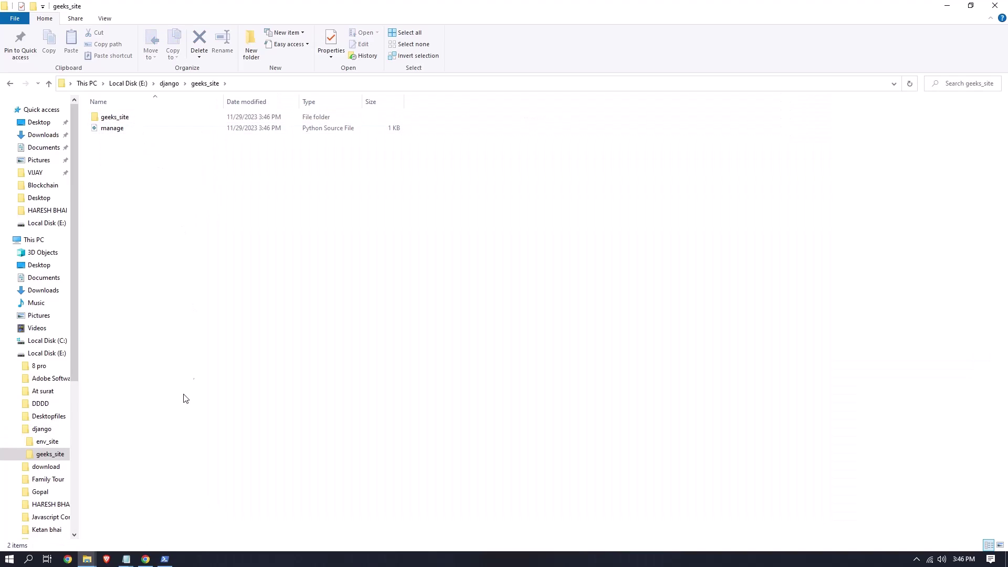
pyautogui.moveTo(126, 561)
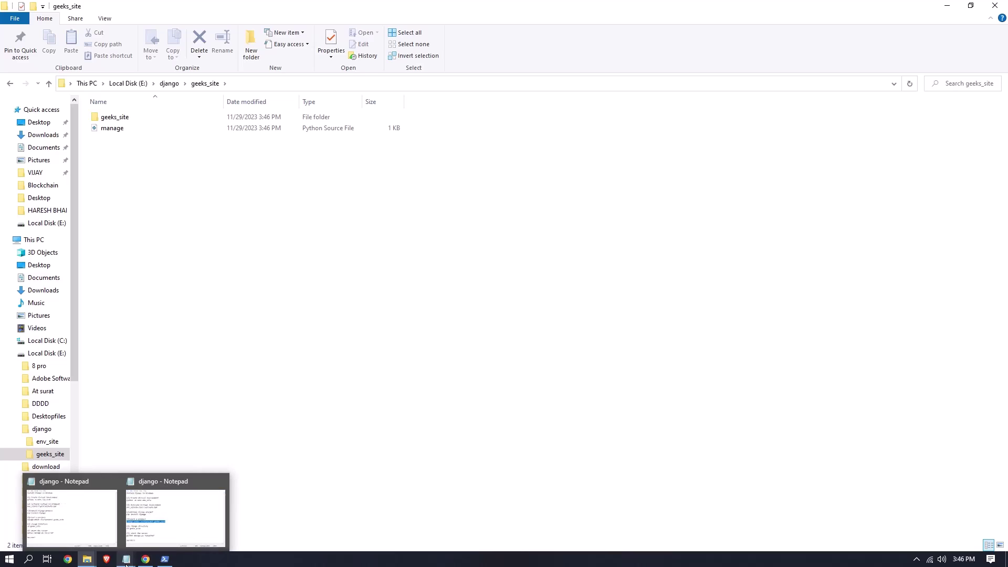
pyautogui.click(177, 529)
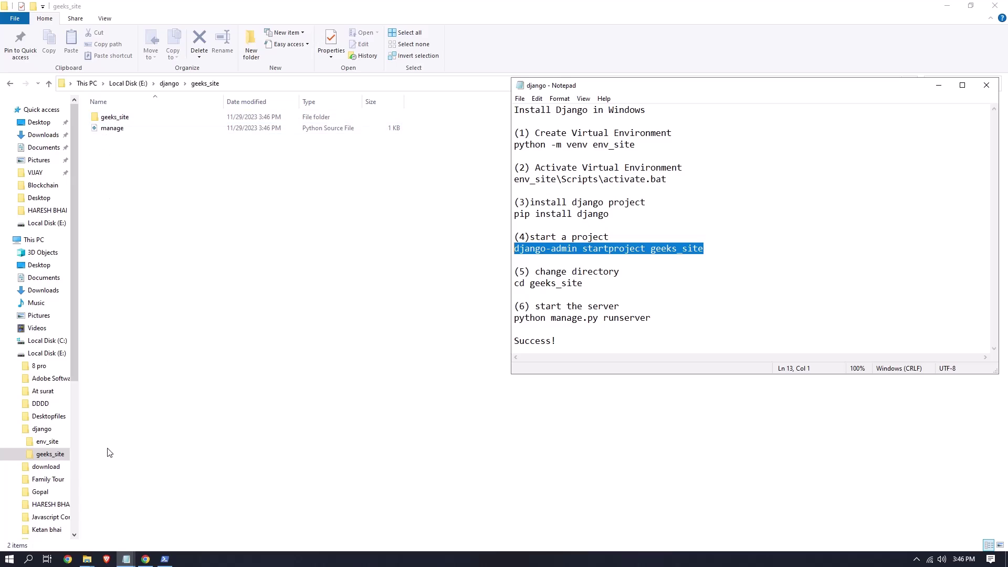
# Step: Change the PowerShell directory to E:\django\geeks_site with cd .\geeks_site\
pyautogui.click(164, 558)
pyautogui.click(320, 247)
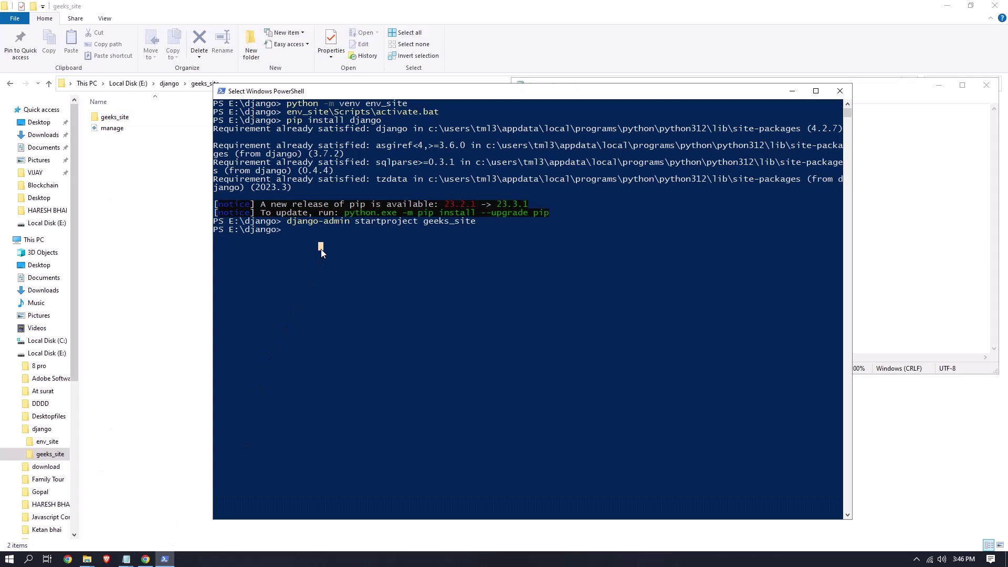
pyautogui.write('c')
pyautogui.write('d .\\ge')
pyautogui.press('Tab')
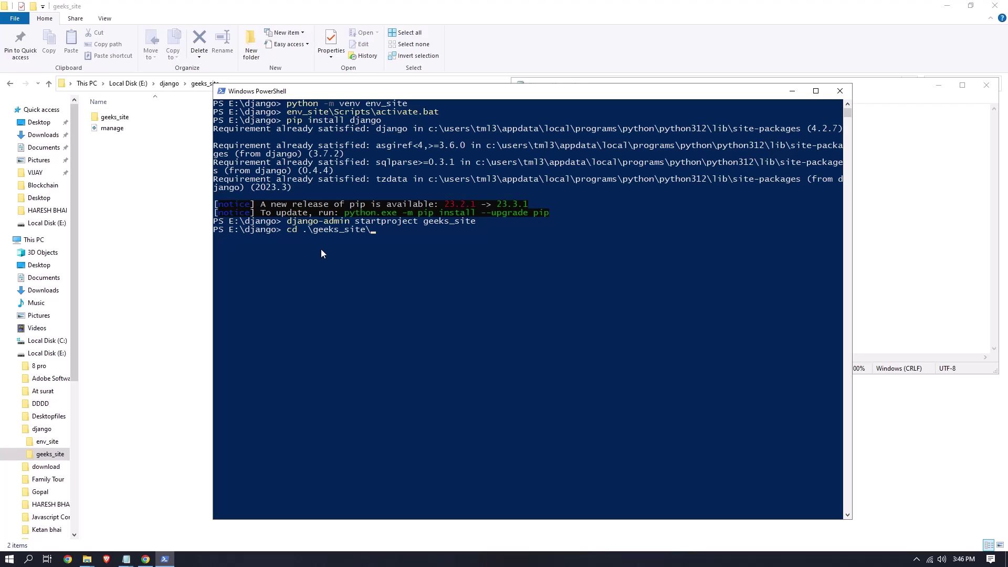
pyautogui.press('Return')
# Step: Copy 'python manage.py runserver' from the notes and paste it into PowerShell
pyautogui.click(912, 265)
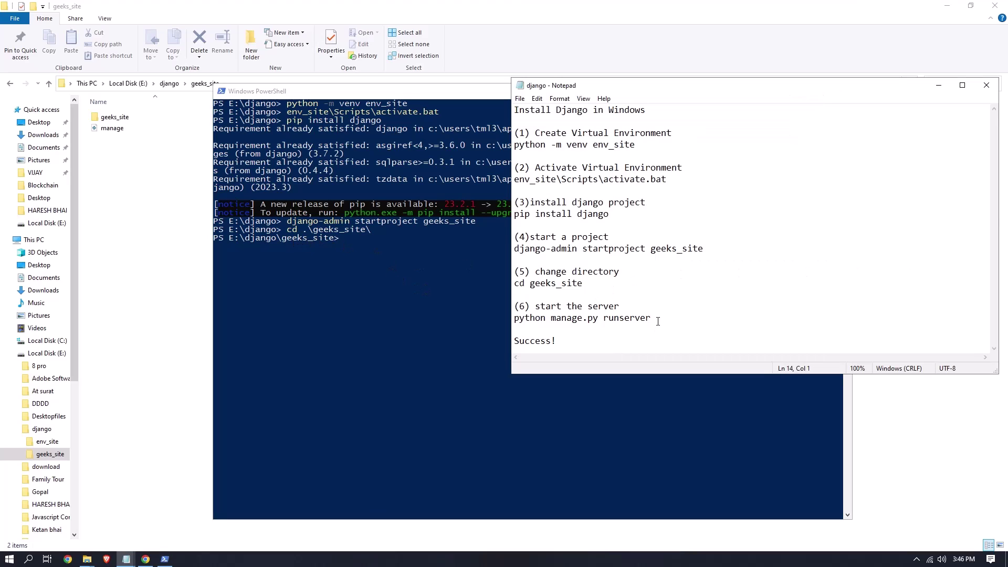
pyautogui.moveTo(652, 318); pyautogui.dragTo(515, 320)
pyautogui.rightClick(552, 318)
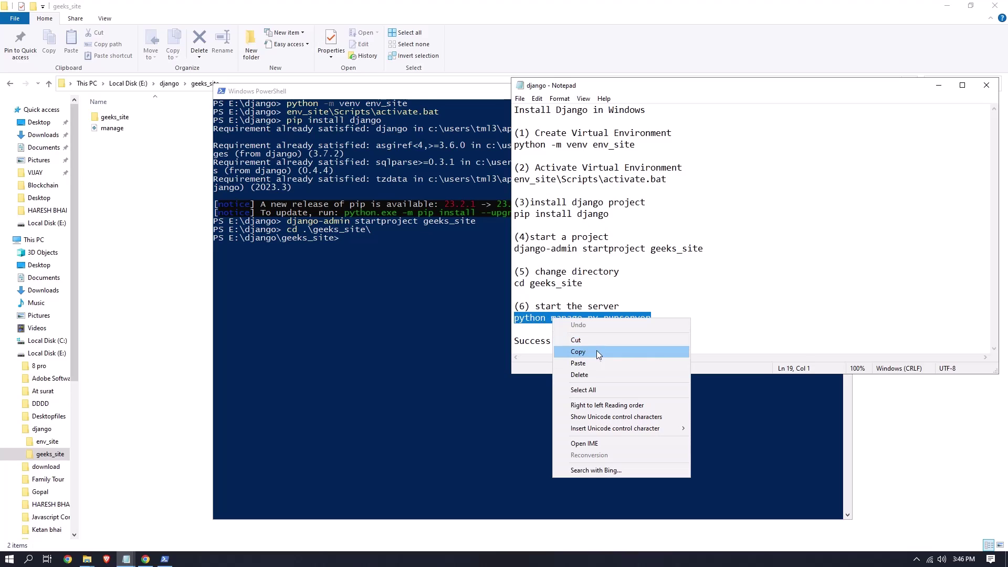
pyautogui.click(597, 351)
pyautogui.click(384, 245)
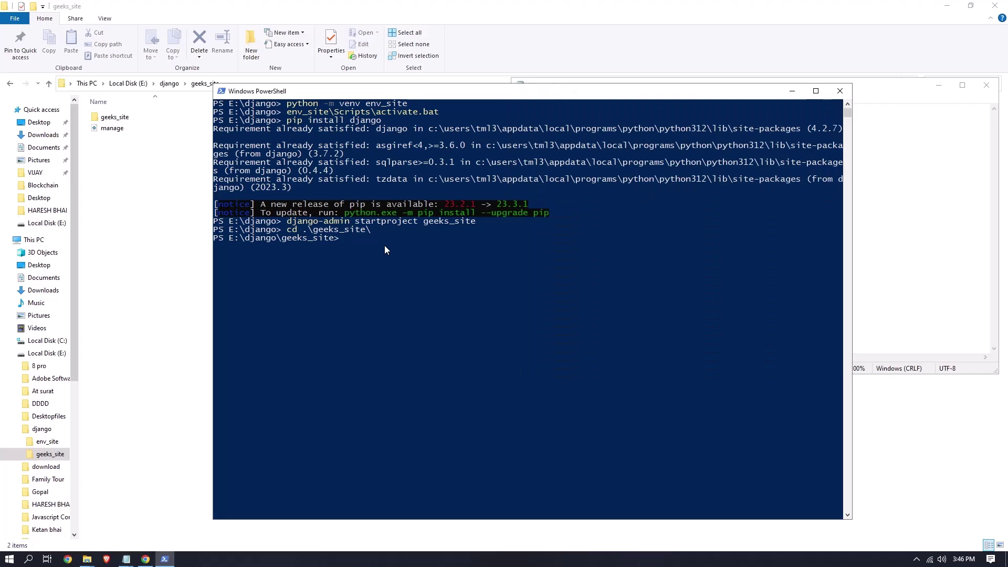
pyautogui.rightClick(384, 245)
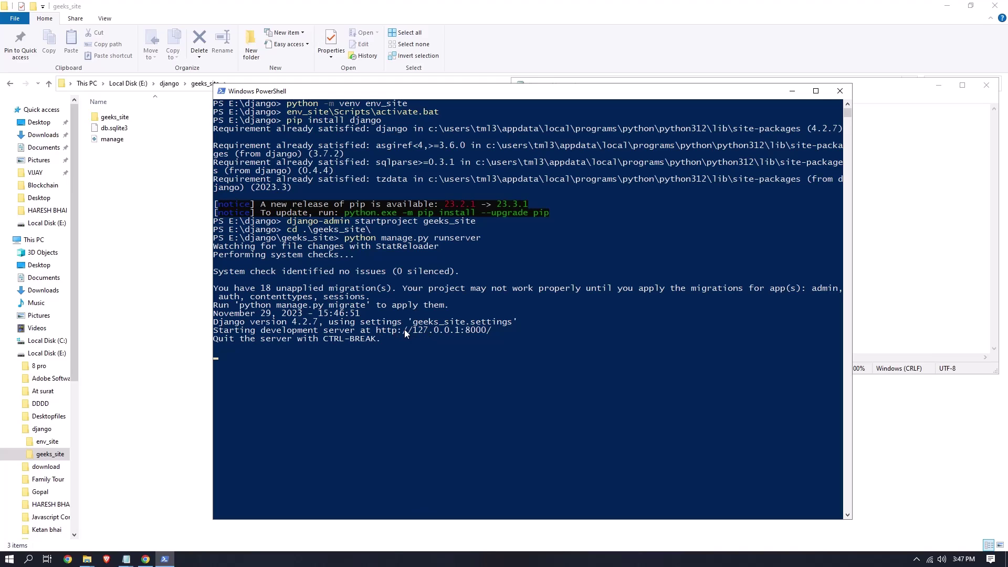
# Step: Load 127.0.0.1:8000 in a new Chrome tab and highlight the Django install-success heading
pyautogui.moveTo(146, 559)
pyautogui.click(151, 536)
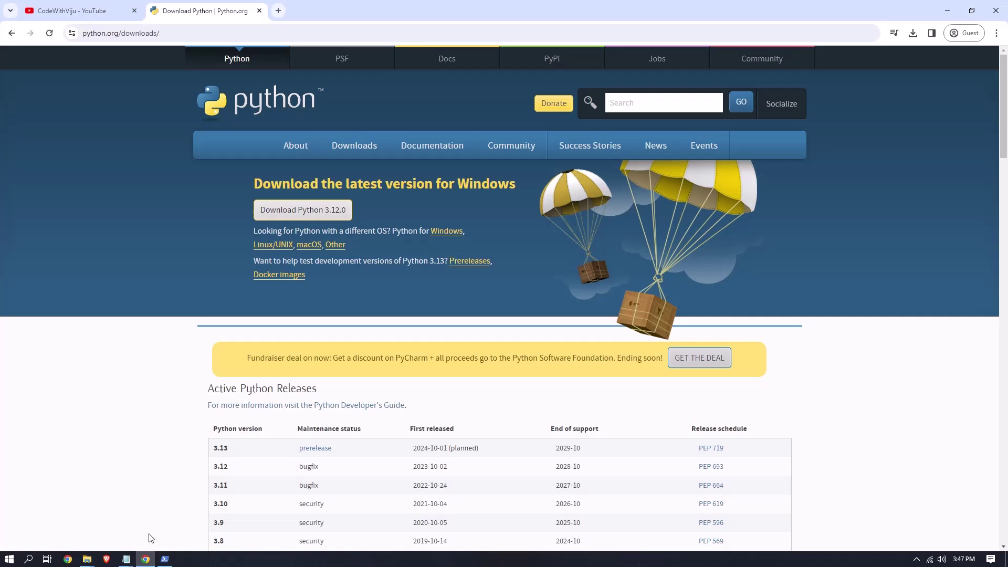
pyautogui.click(278, 11)
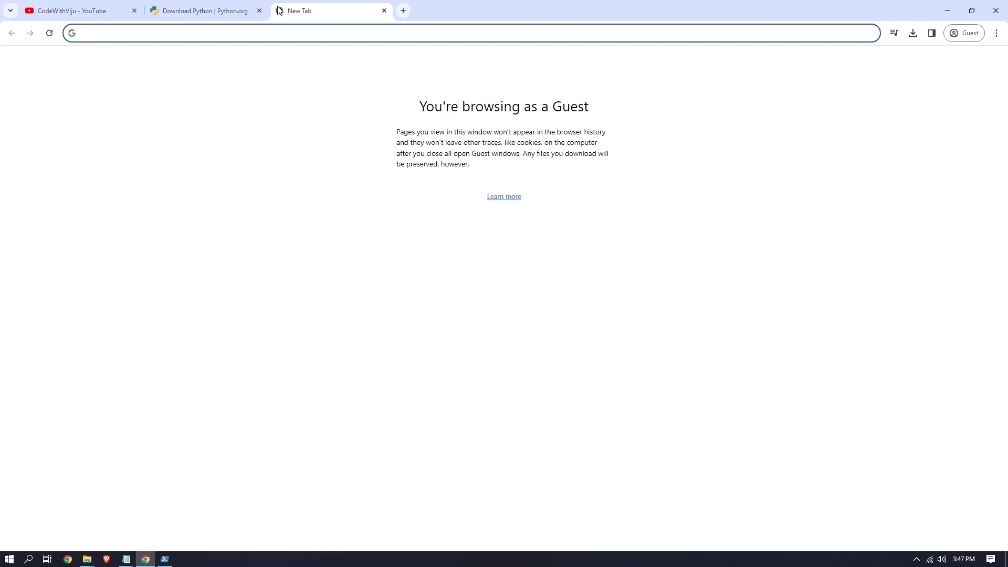
pyautogui.write('127.')
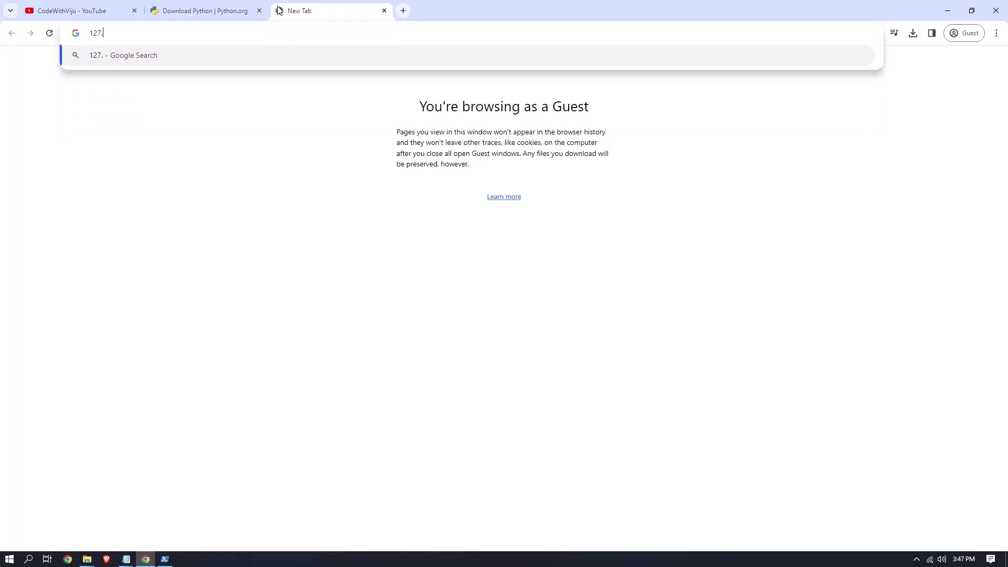
pyautogui.write('0.0.1:8000')
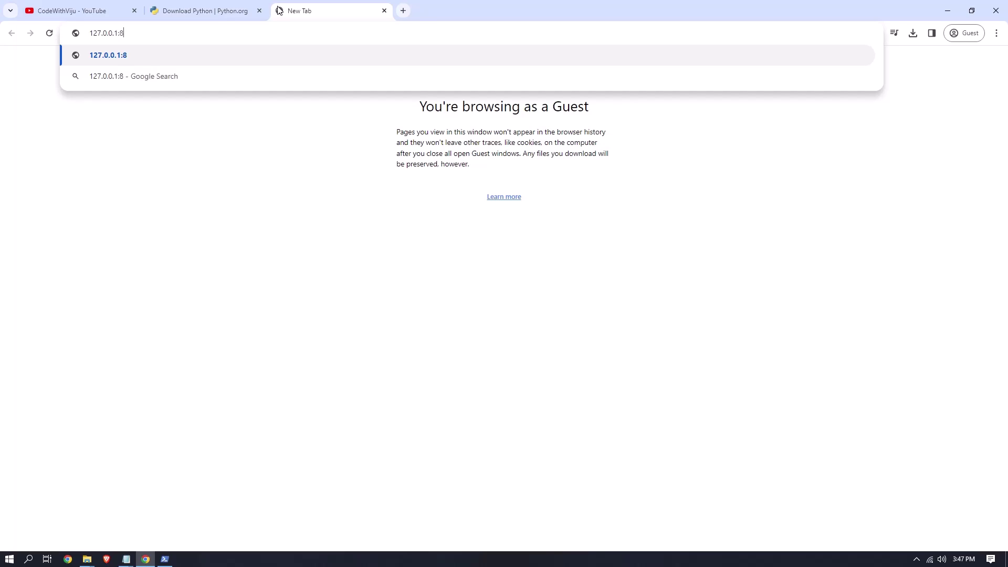
pyautogui.press('Return')
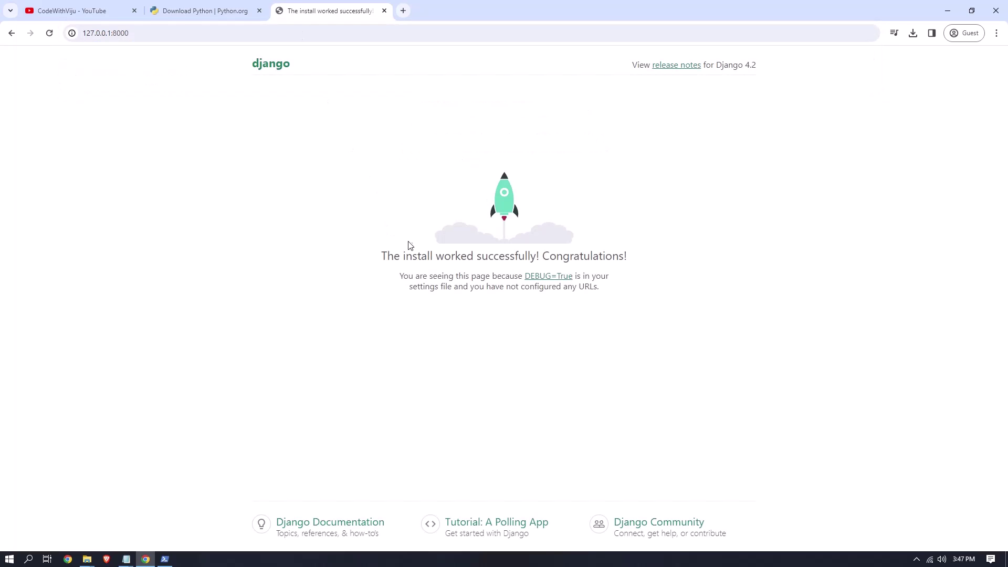
pyautogui.moveTo(382, 256); pyautogui.dragTo(648, 260)
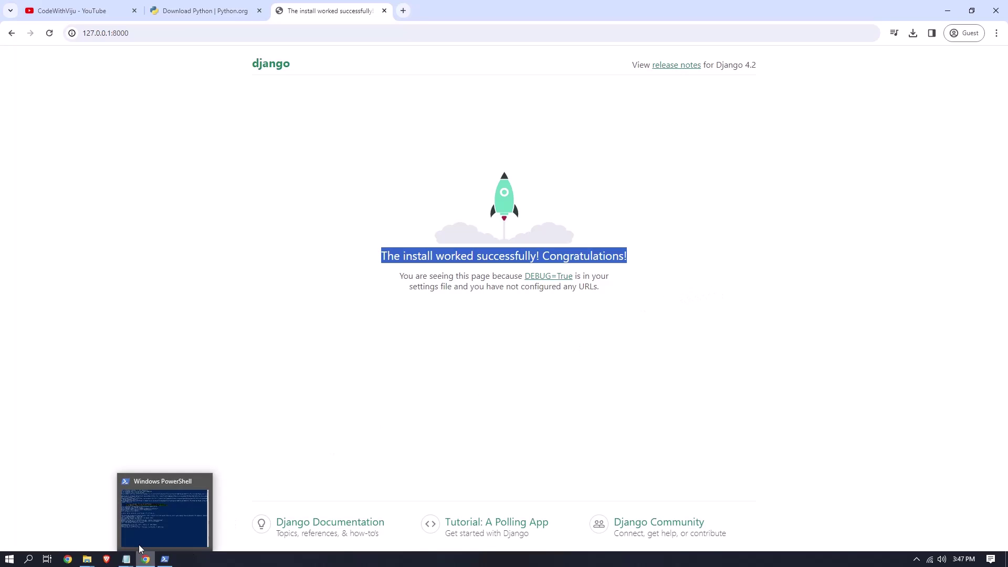
pyautogui.moveTo(87, 561)
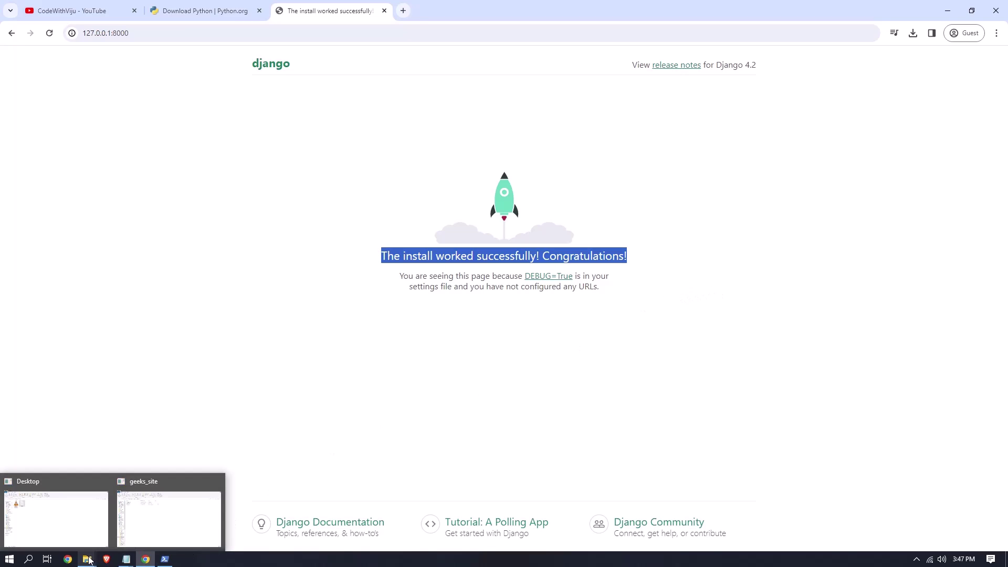
pyautogui.click(137, 520)
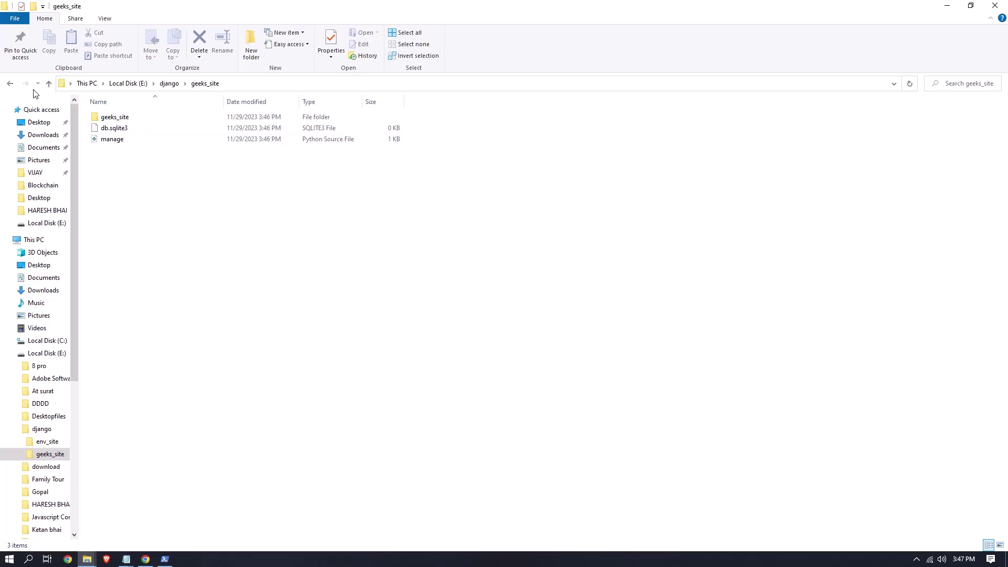
pyautogui.click(9, 84)
pyautogui.doubleClick(120, 119)
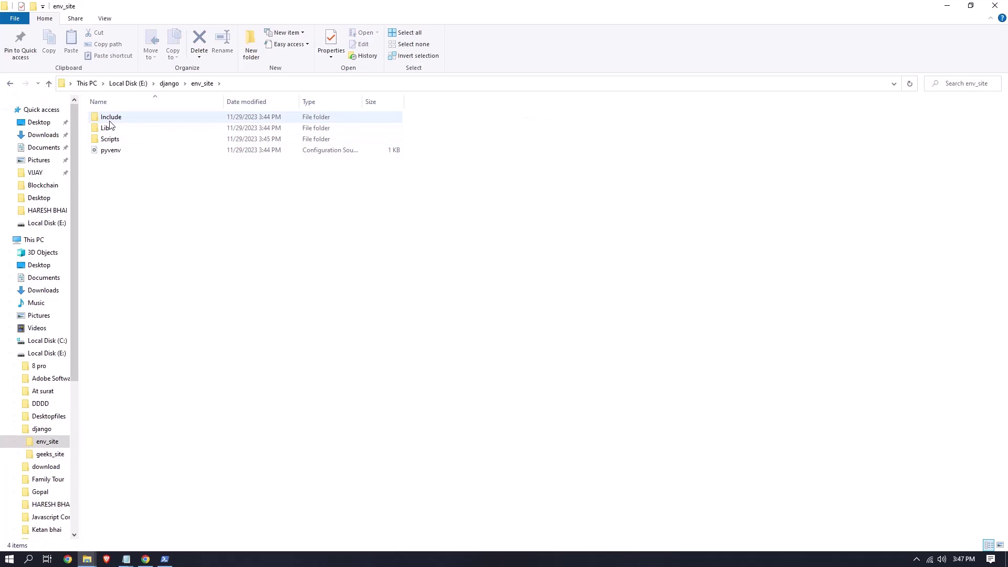
pyautogui.click(11, 84)
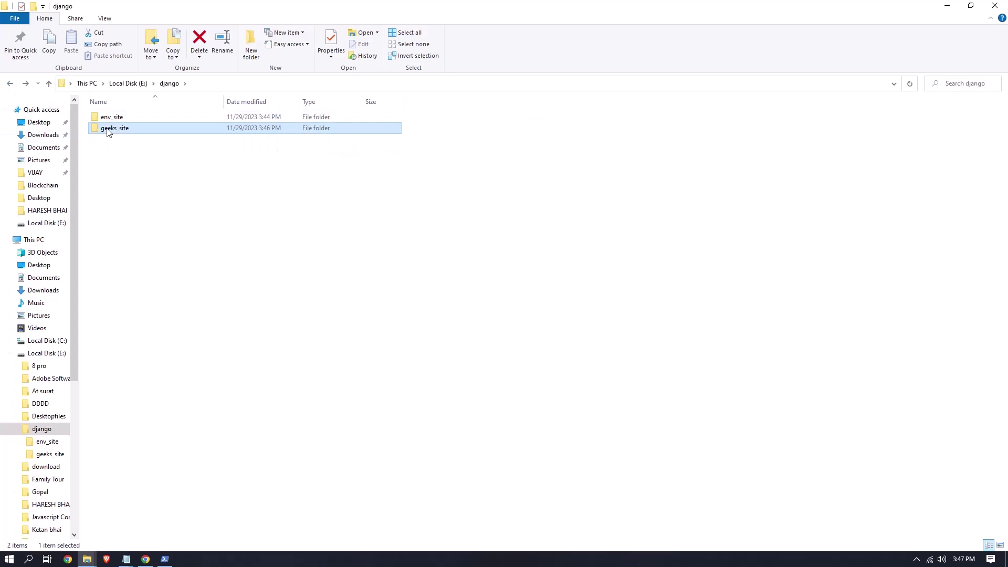
pyautogui.doubleClick(107, 128)
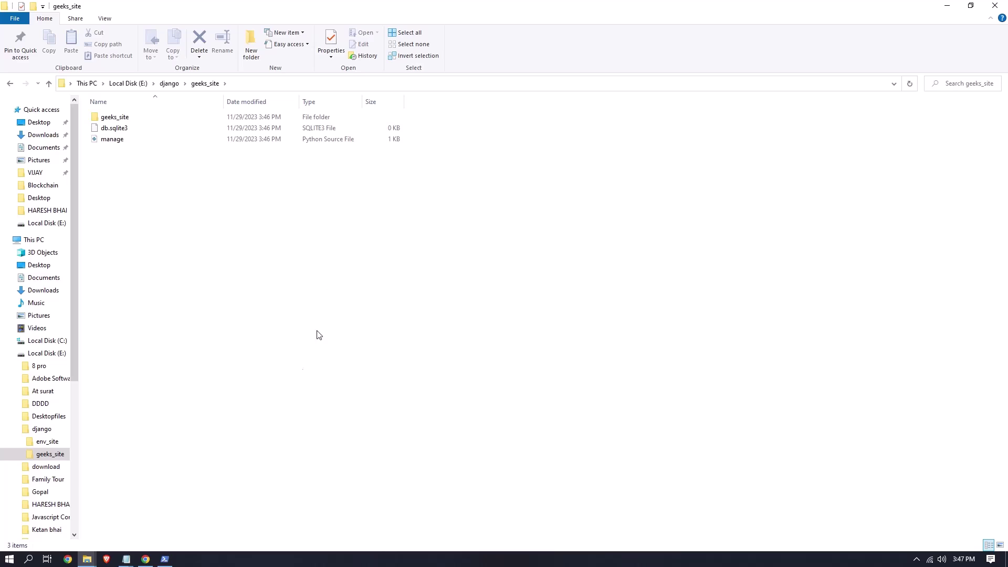
pyautogui.click(145, 559)
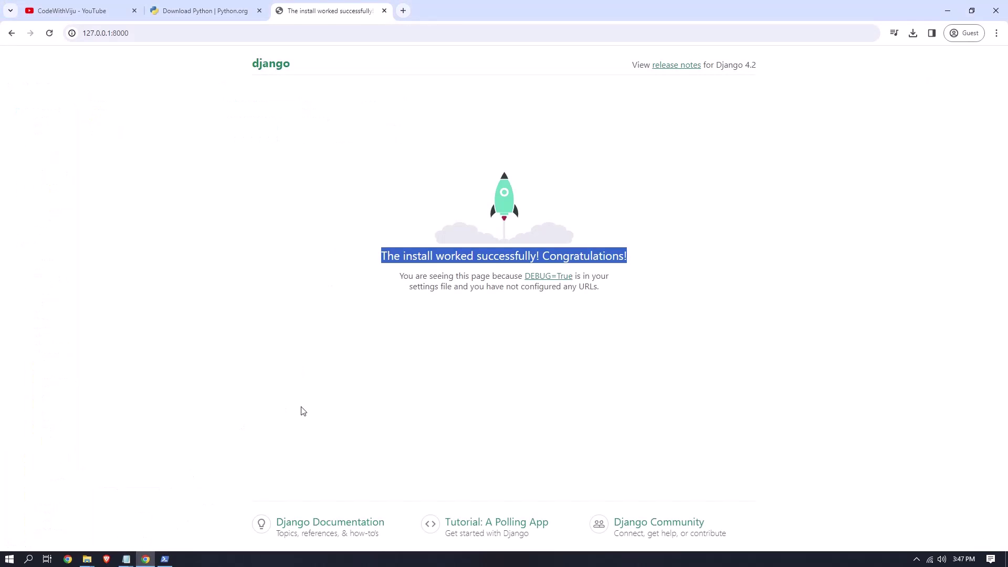
pyautogui.click(520, 365)
pyautogui.moveTo(389, 256); pyautogui.dragTo(637, 261)
pyautogui.click(673, 273)
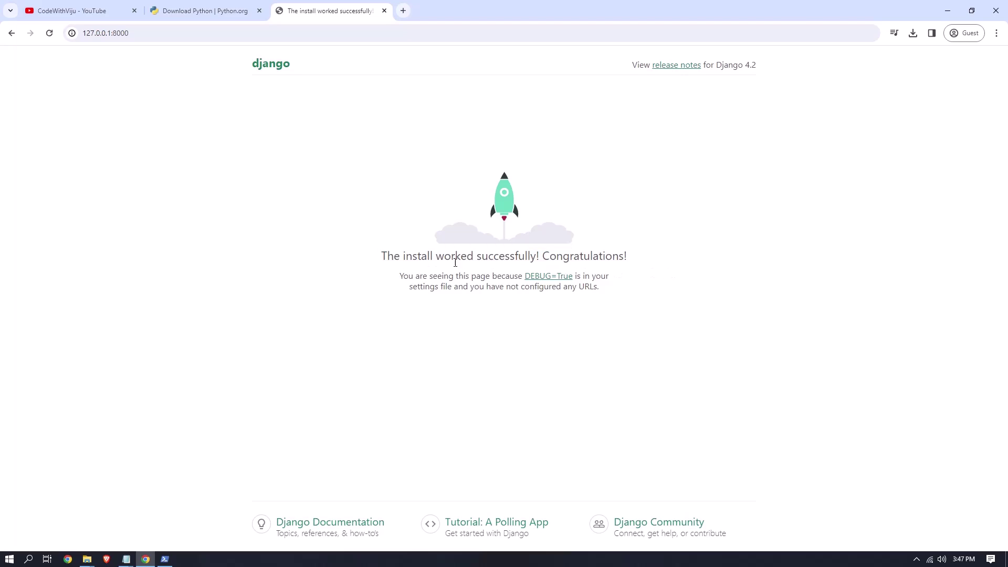